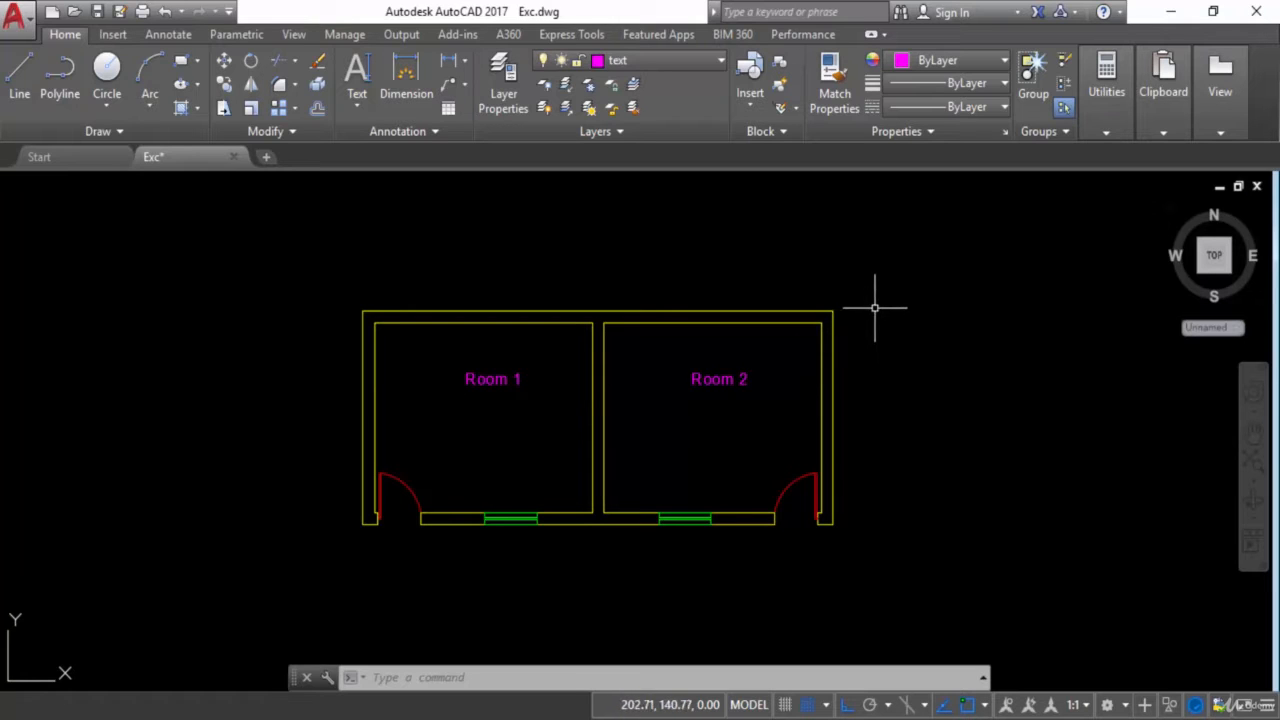
Select the outer wall line, door arc, window and label of Room 2 to examine the plan's different object types
click(832, 364)
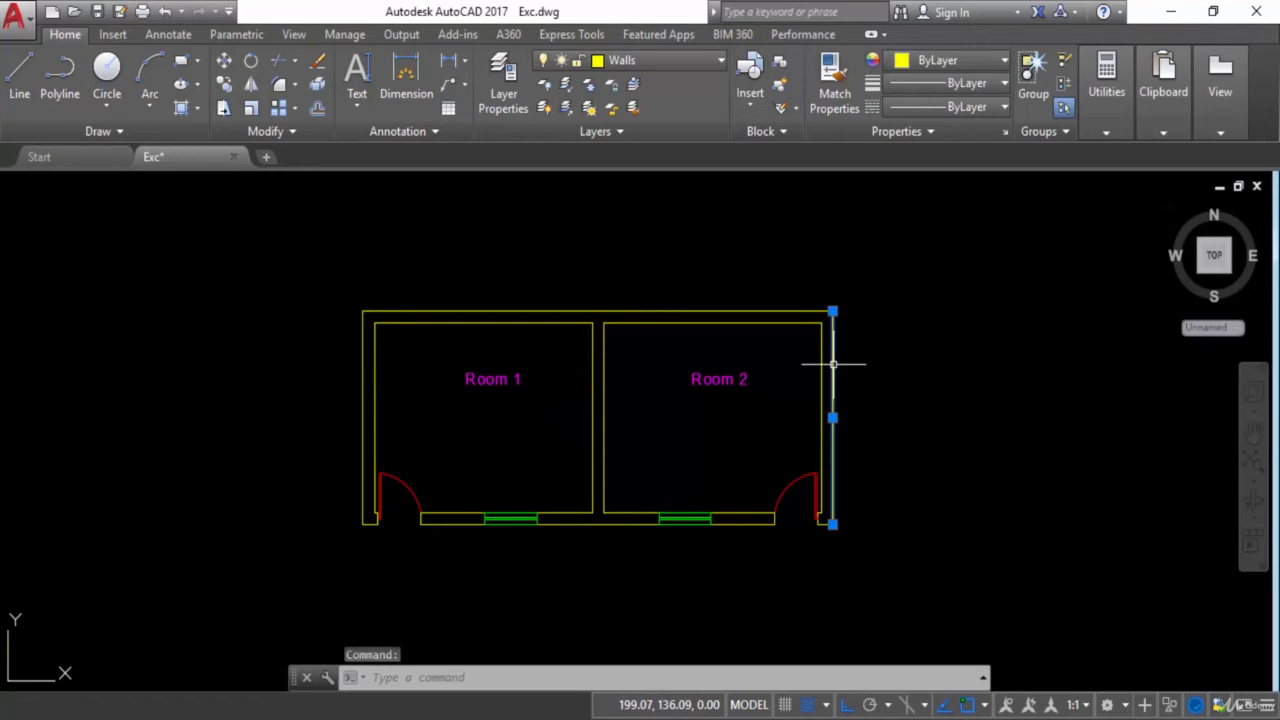
click(802, 465)
click(786, 482)
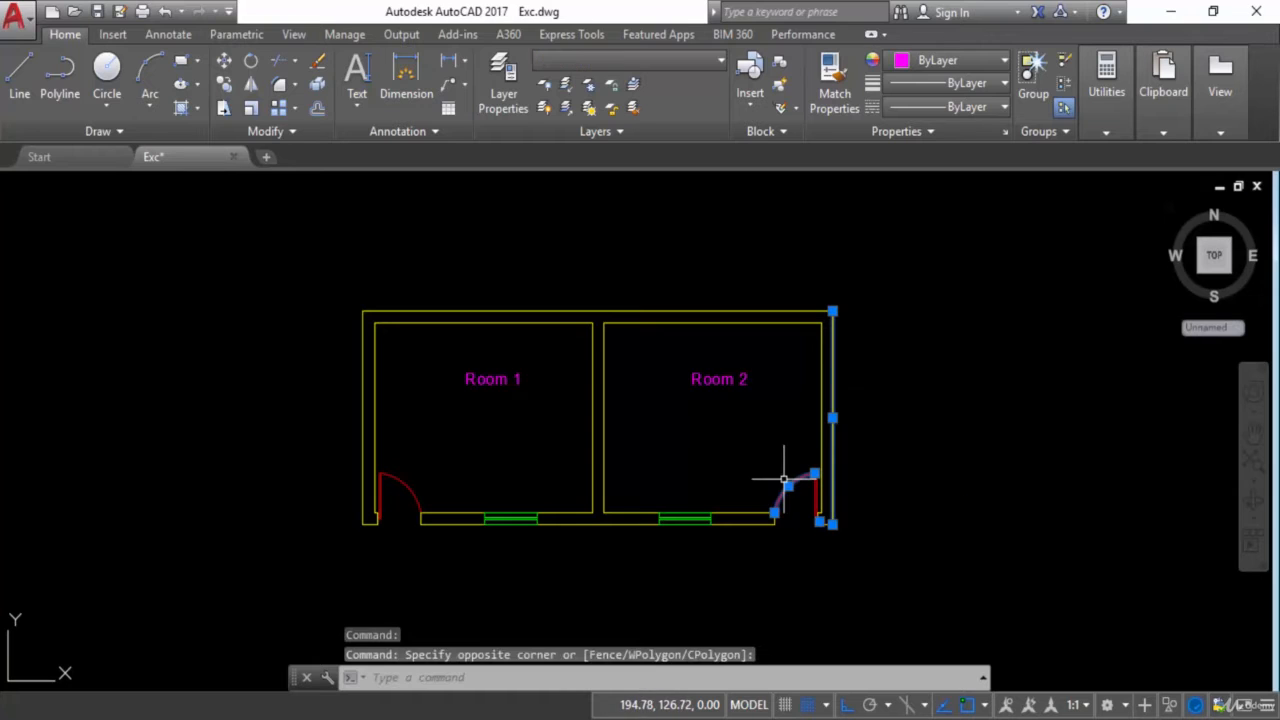
click(682, 517)
click(702, 384)
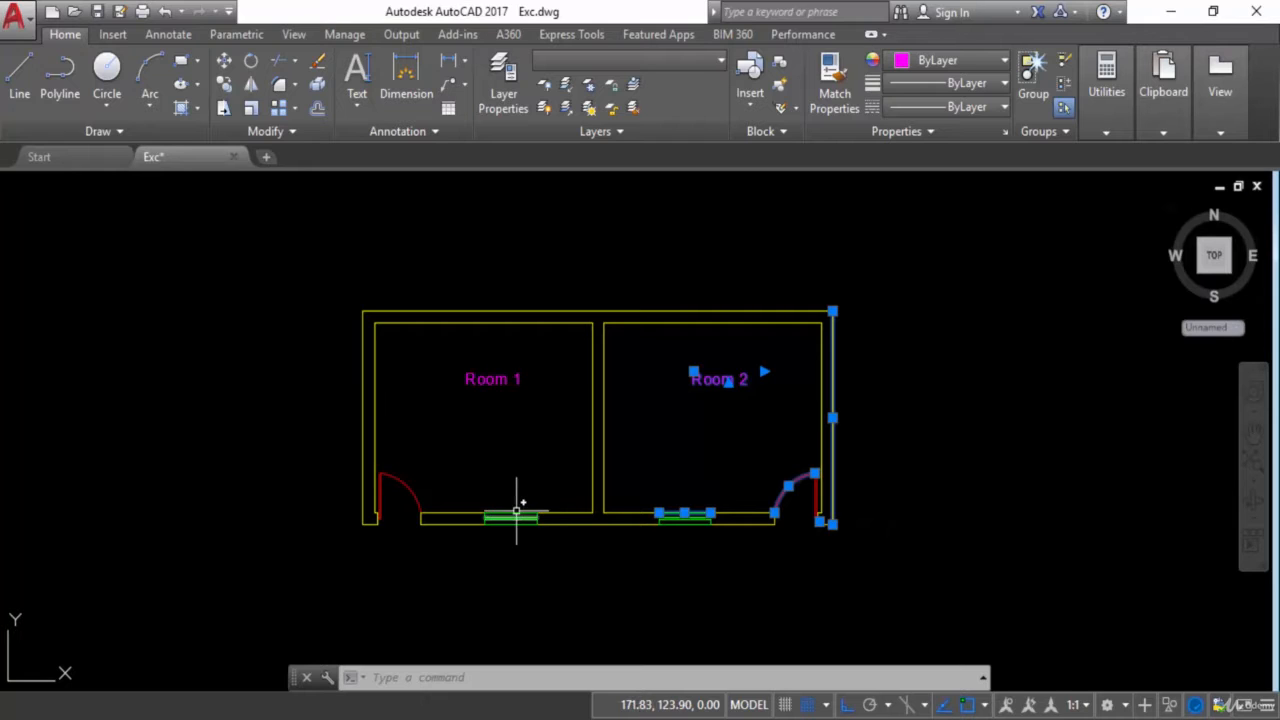
mouse_move(503, 379)
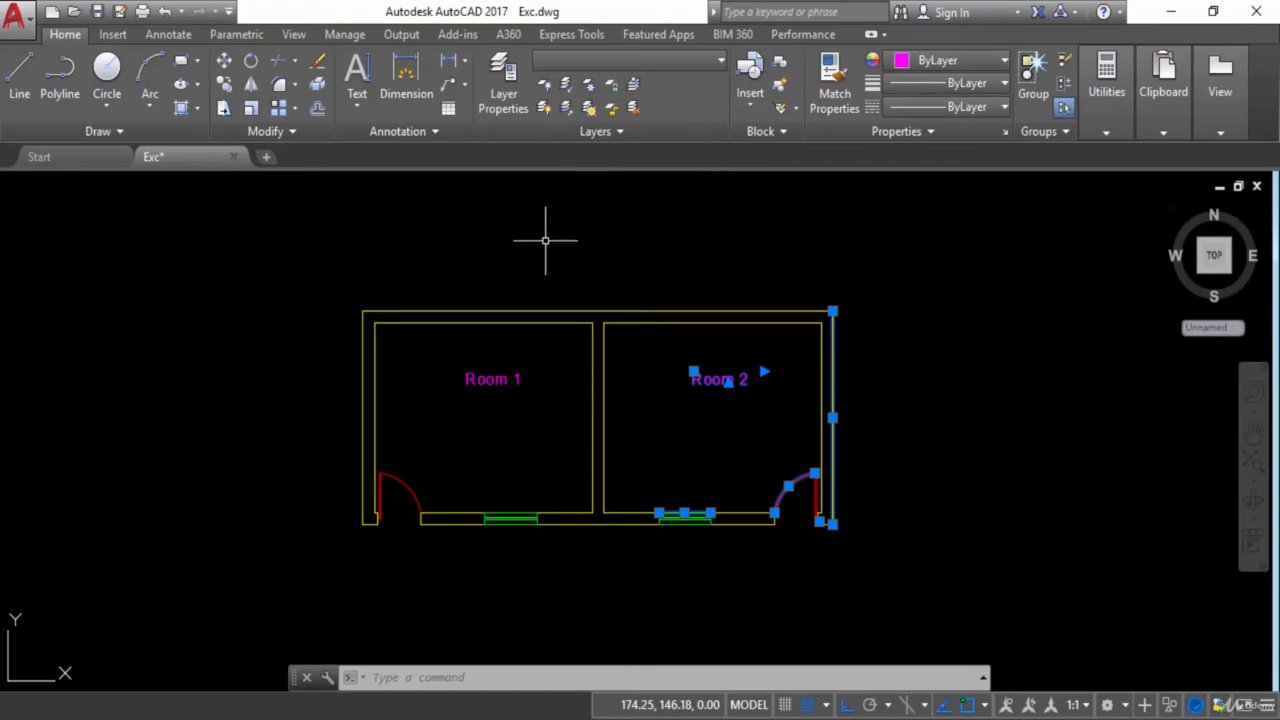
Open the layer manager and look through the Walls, Doors, Windows and text layers
click(515, 89)
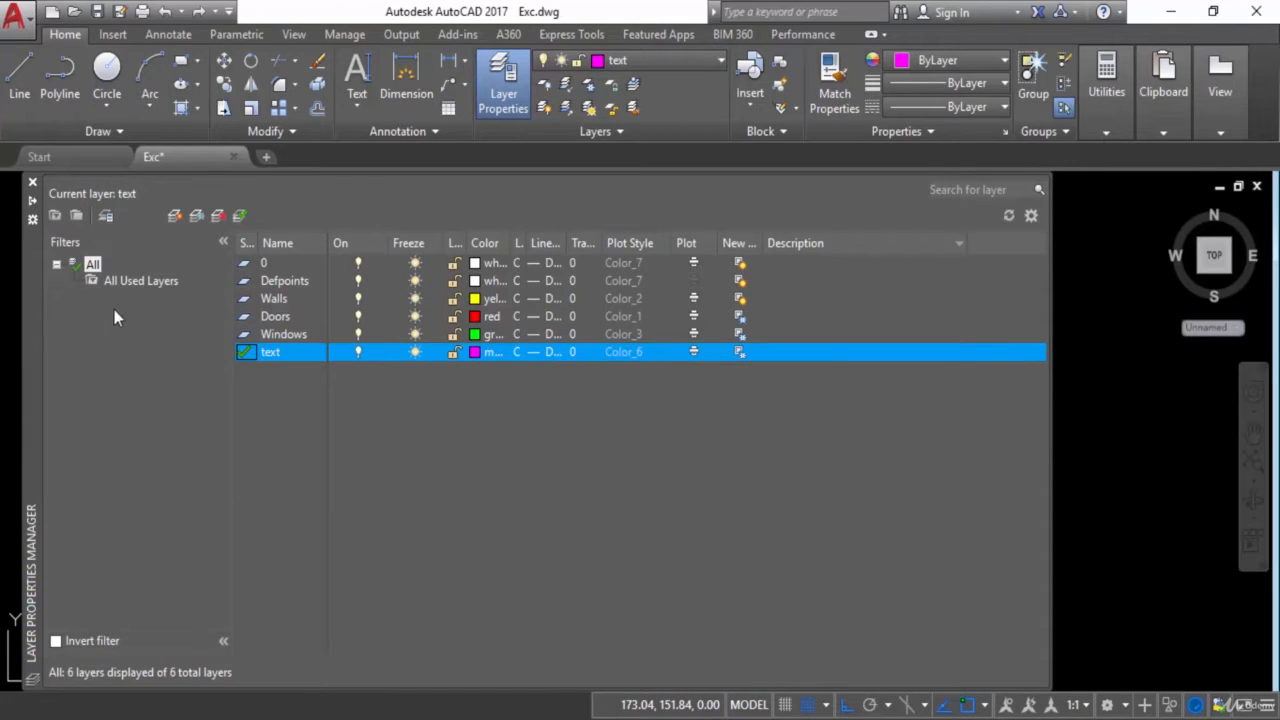
click(279, 303)
click(286, 317)
click(286, 336)
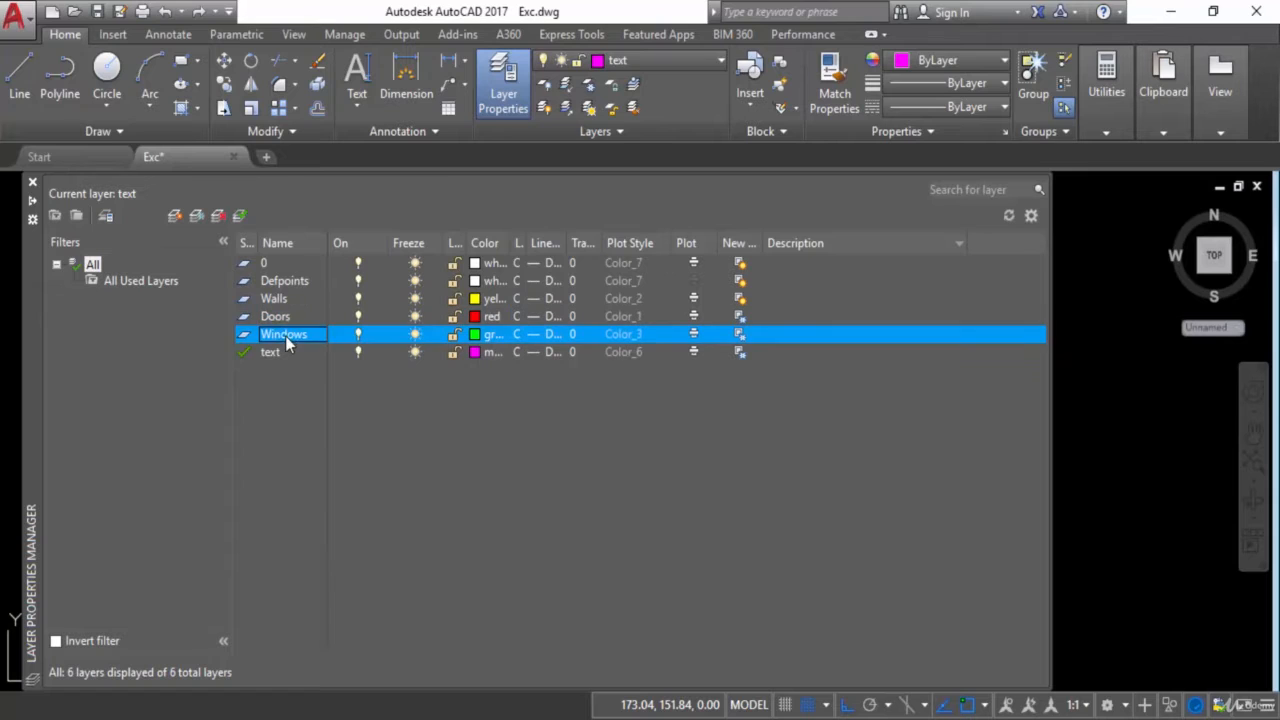
click(280, 360)
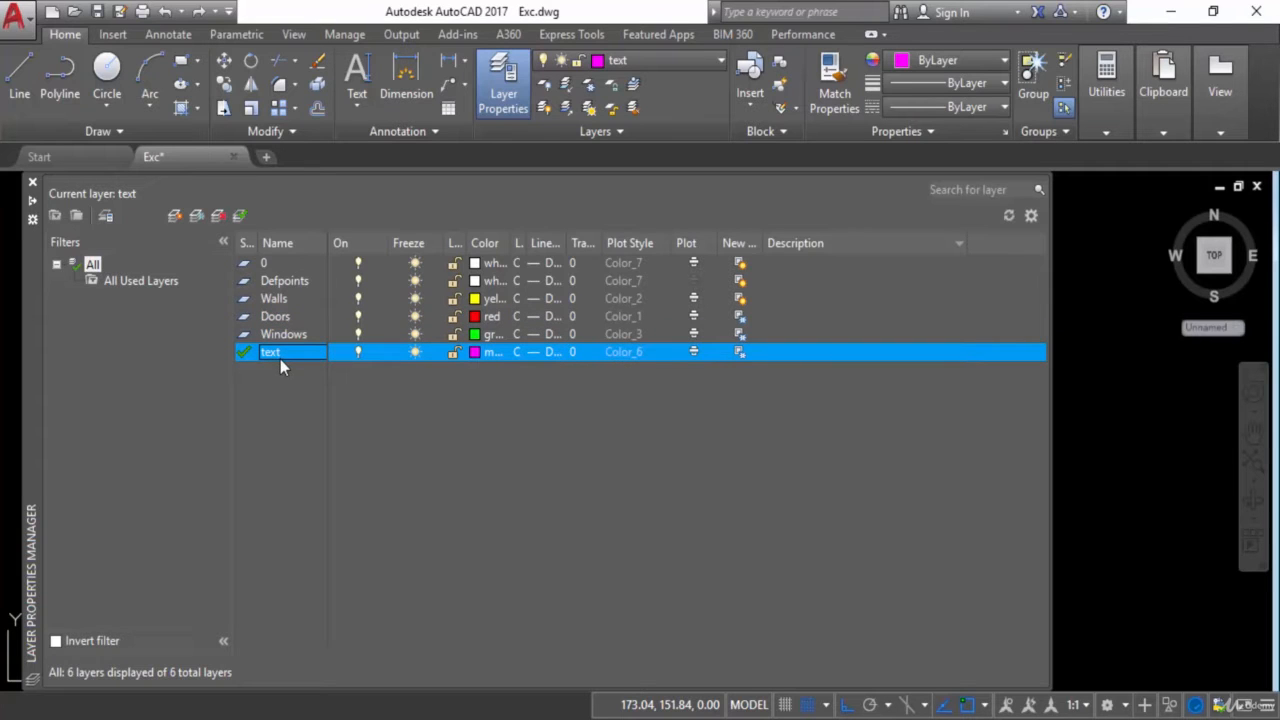
click(281, 302)
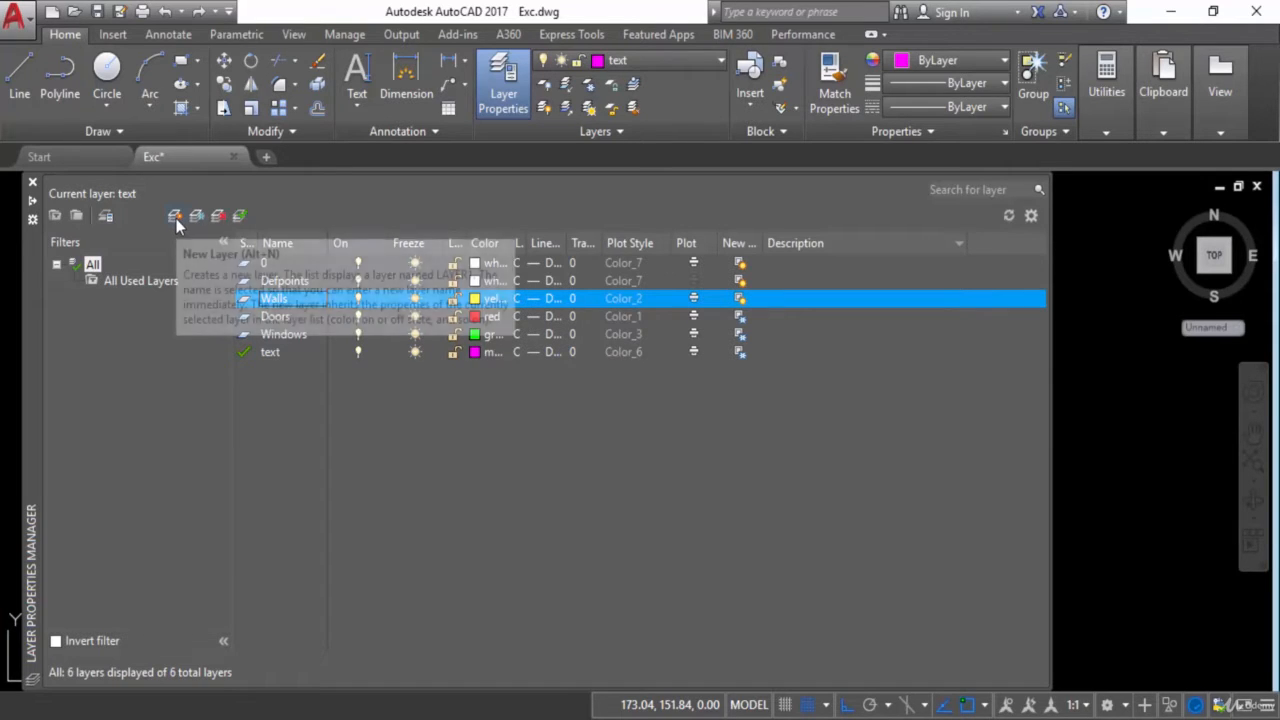
click(408, 352)
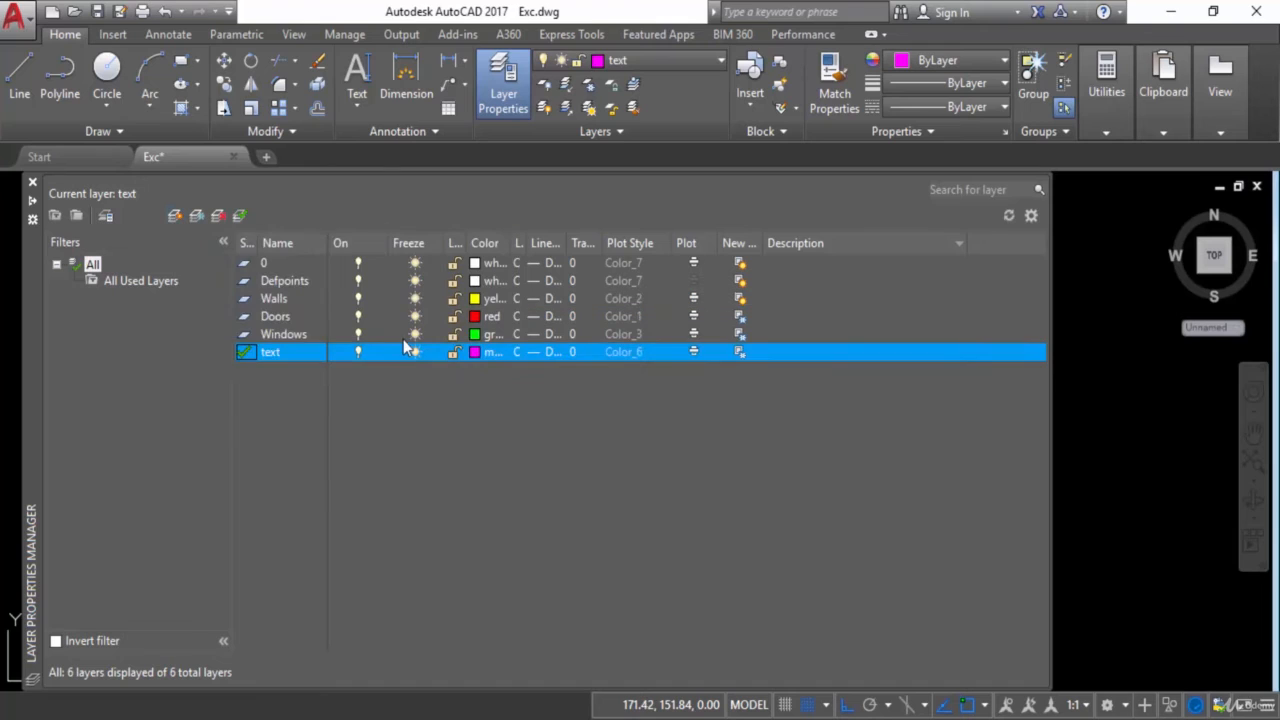
Allow docking for the layer manager palette and anchor it to the left
right_click(33, 306)
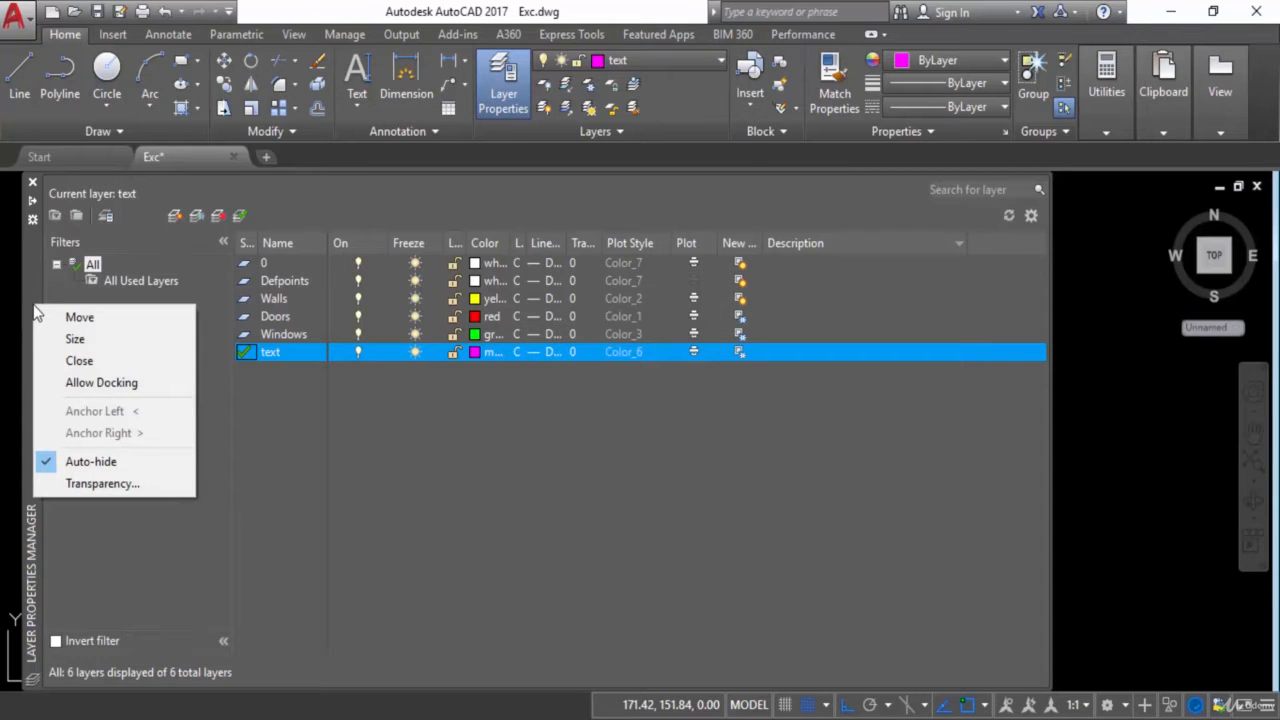
click(62, 384)
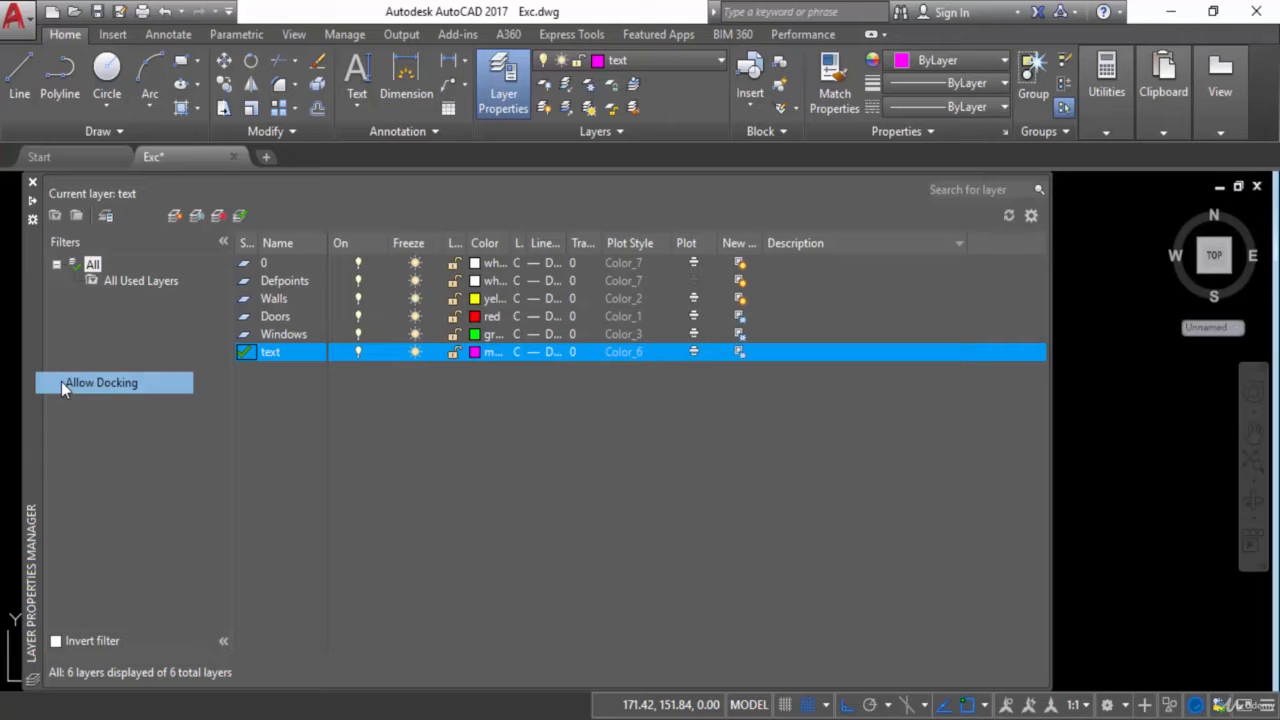
right_click(37, 323)
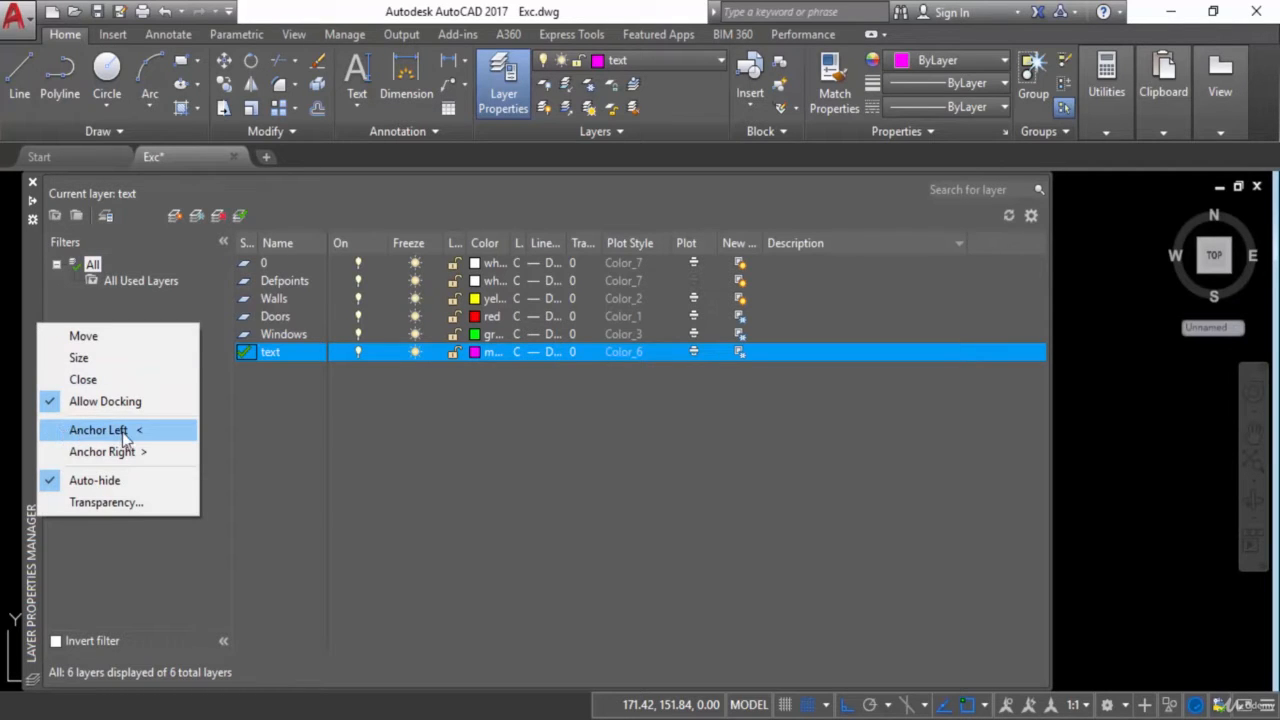
click(70, 436)
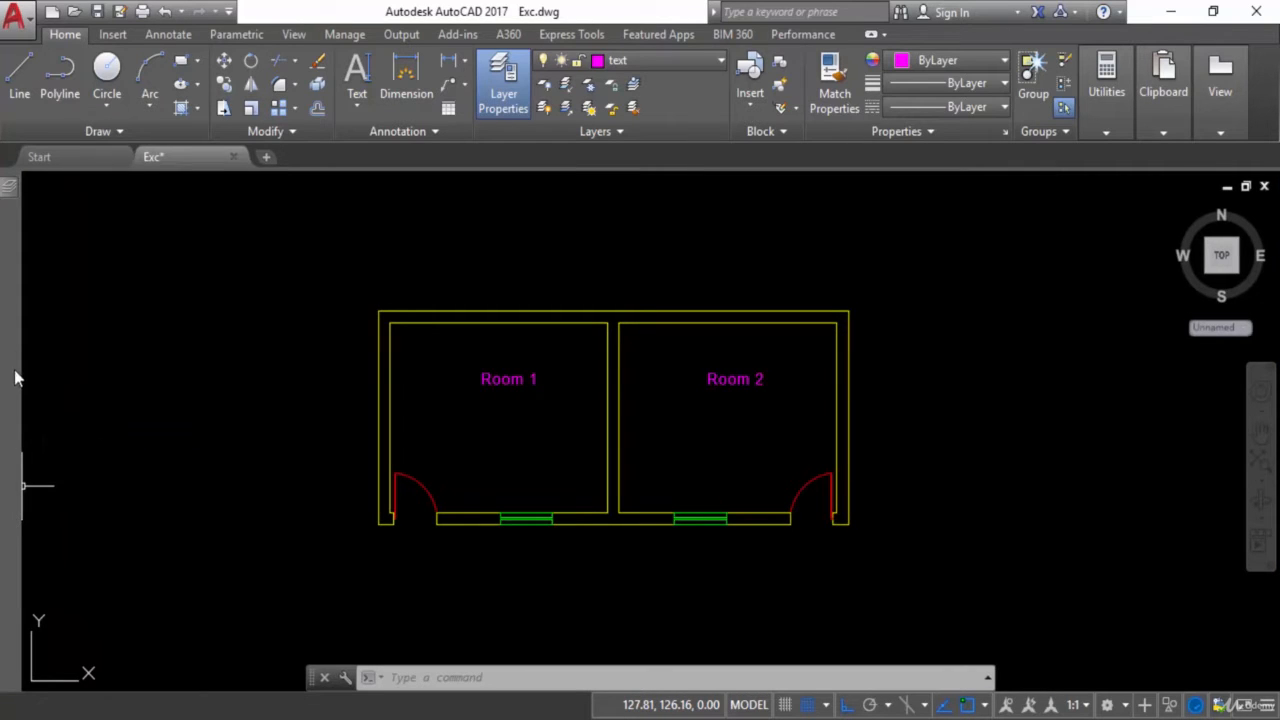
Create a new layer named Rec
mouse_move(10, 205)
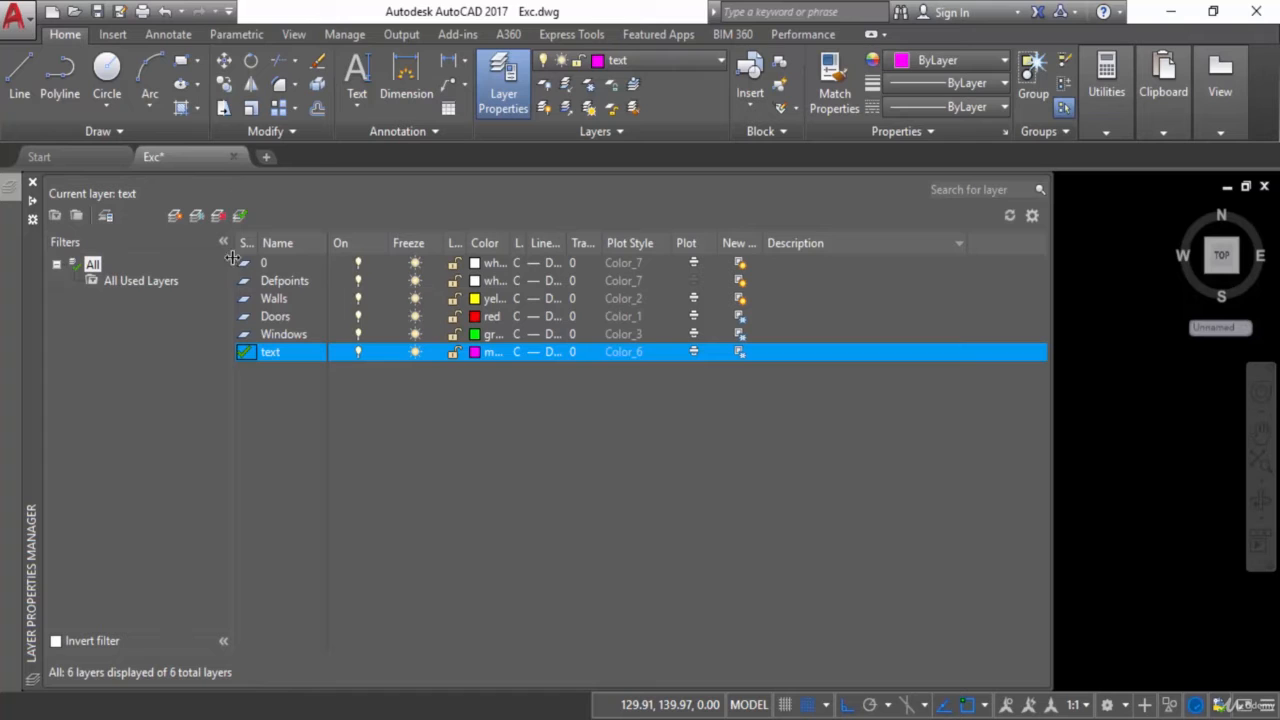
click(176, 219)
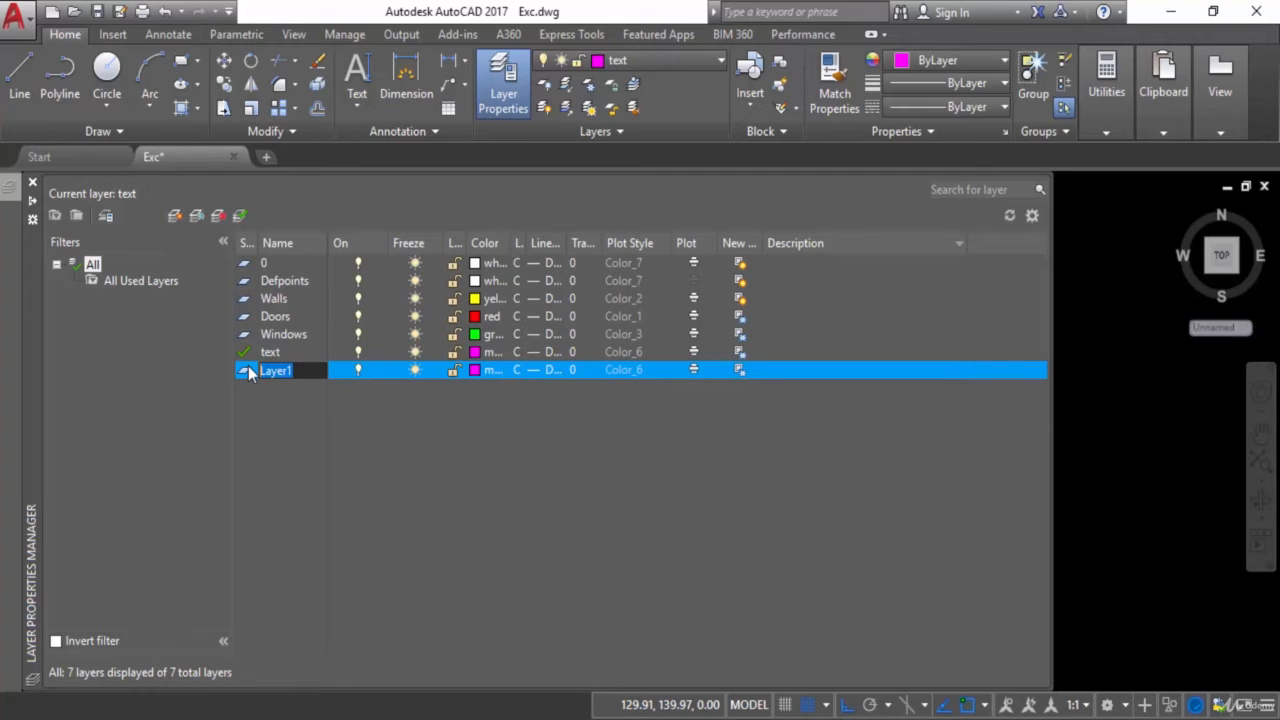
key(BackSpace)
text(Rec)
Set the Rec layer's colour to yellow and make it the current layer
click(474, 369)
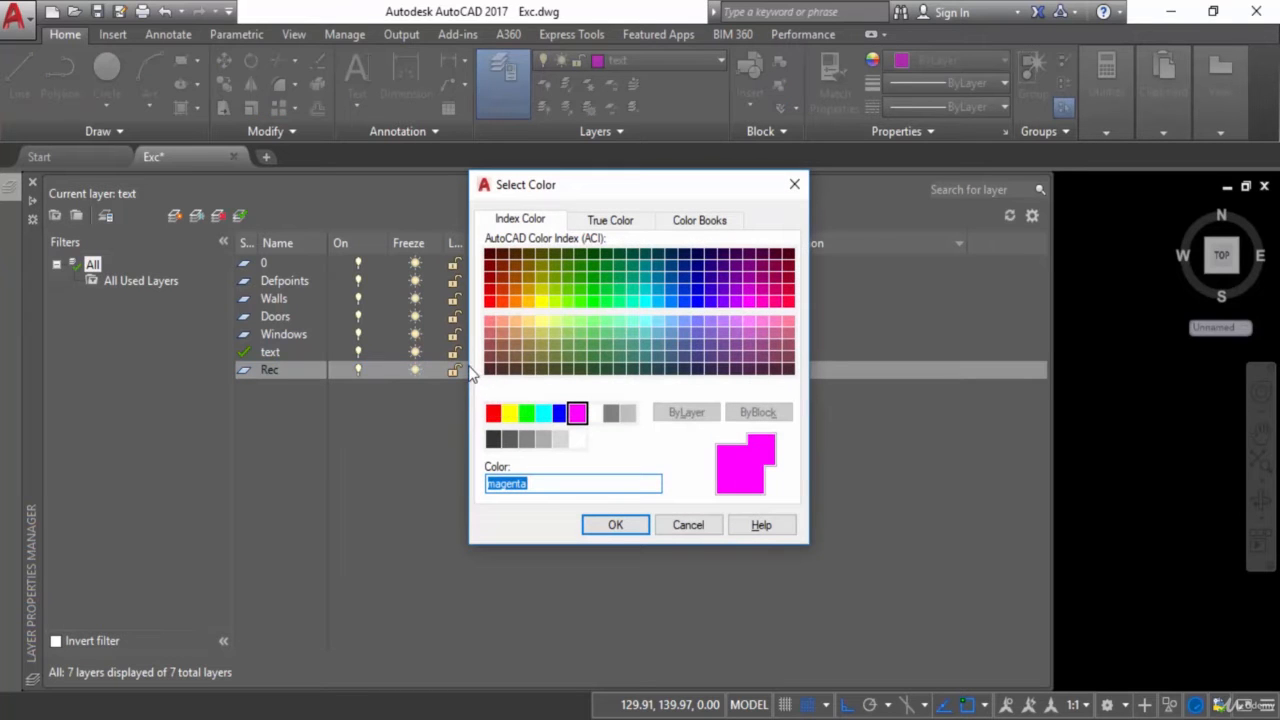
click(508, 414)
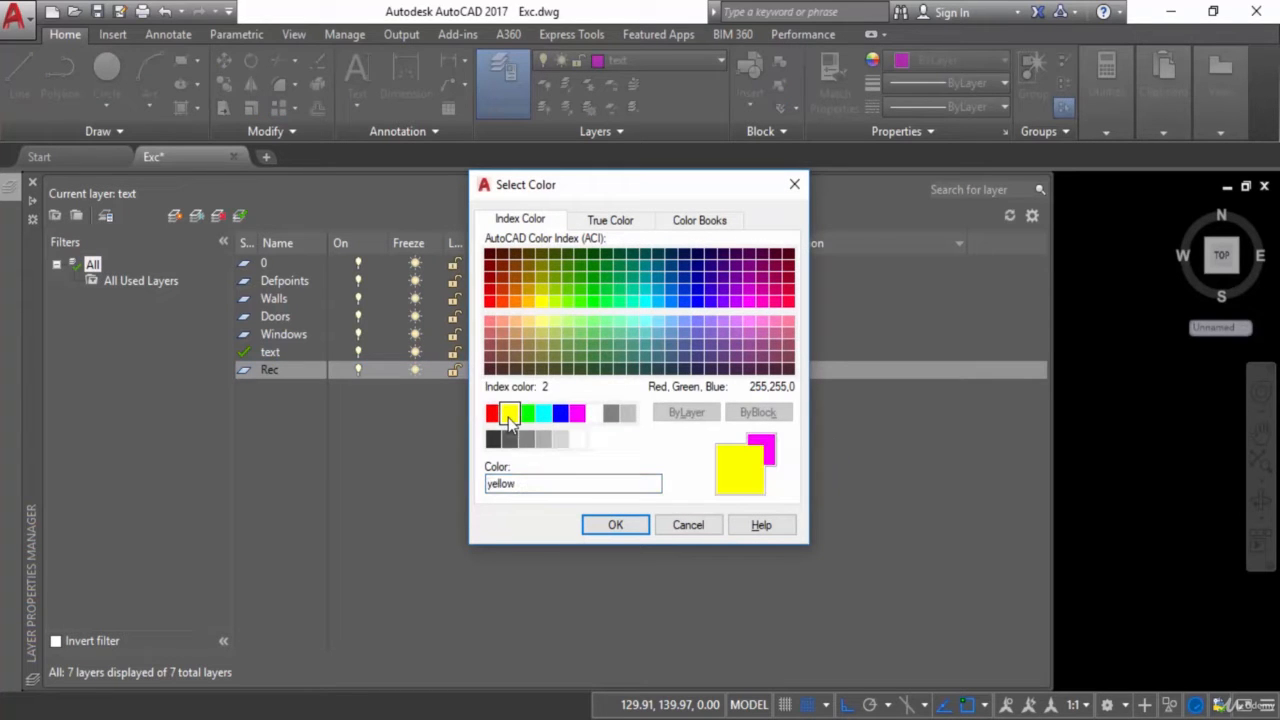
click(615, 526)
click(253, 372)
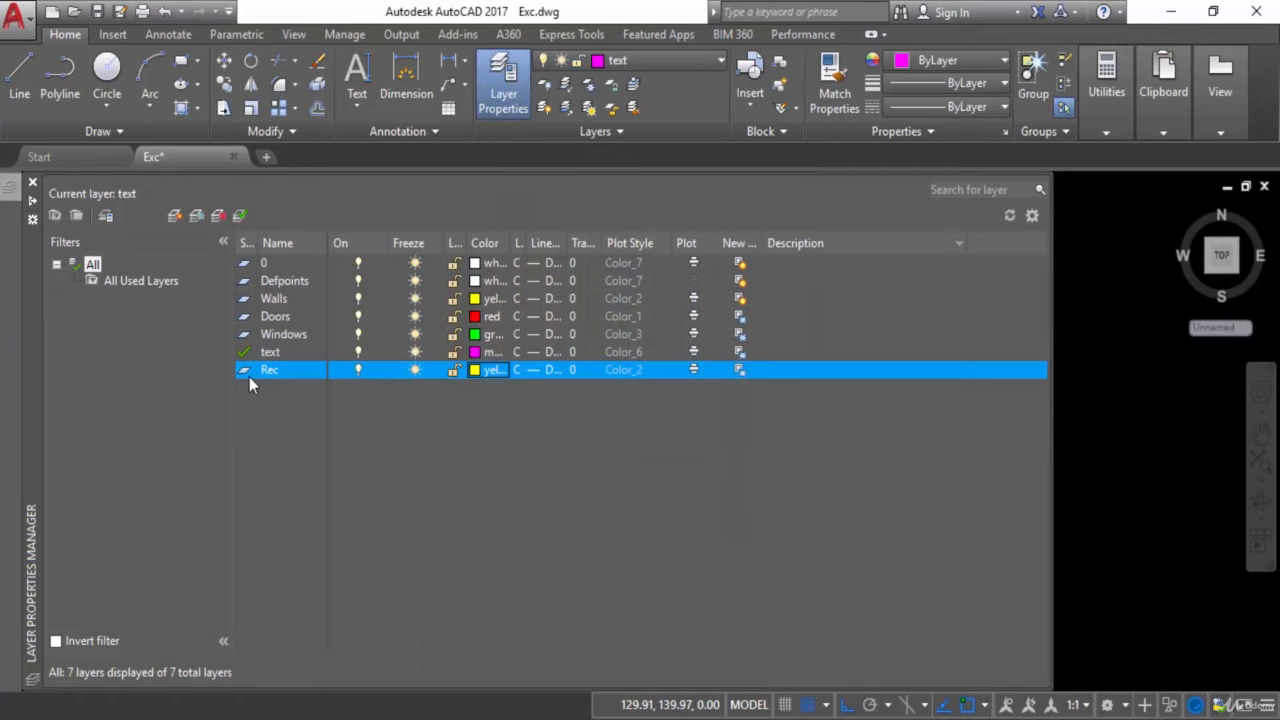
click(240, 217)
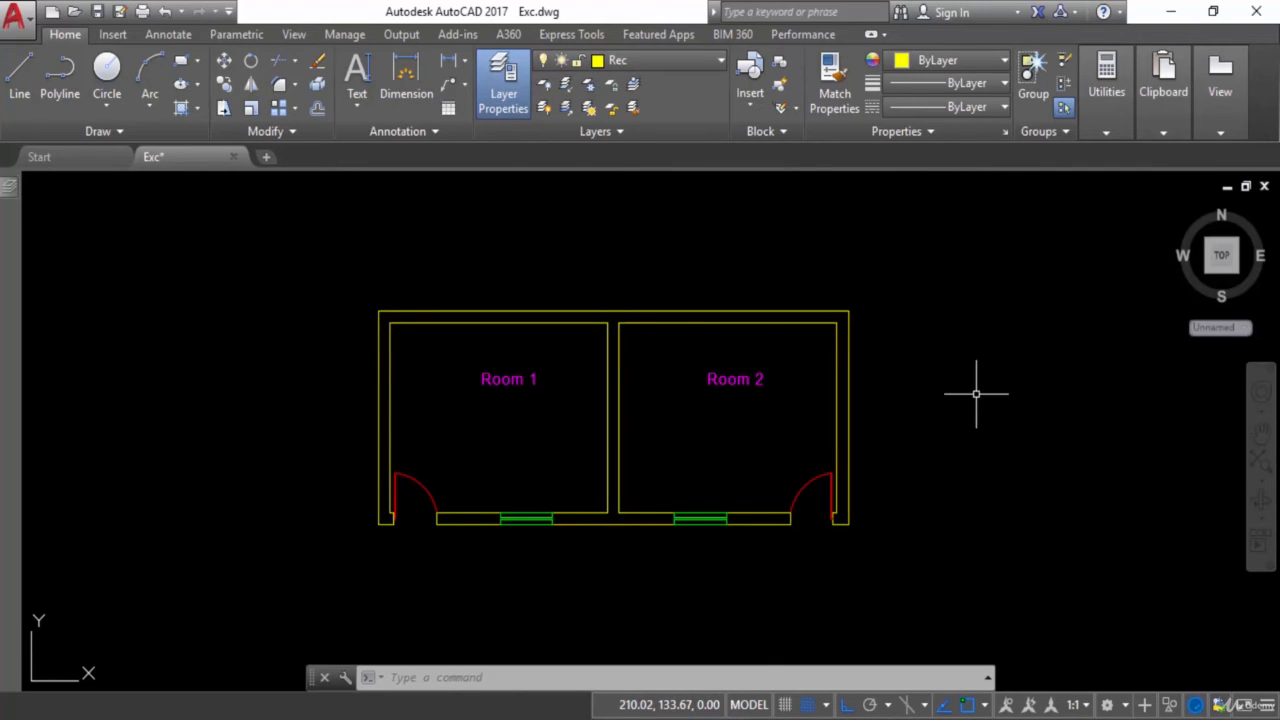
Draw a rectangle about 14 units wide to the right of Room 2
text(REC)
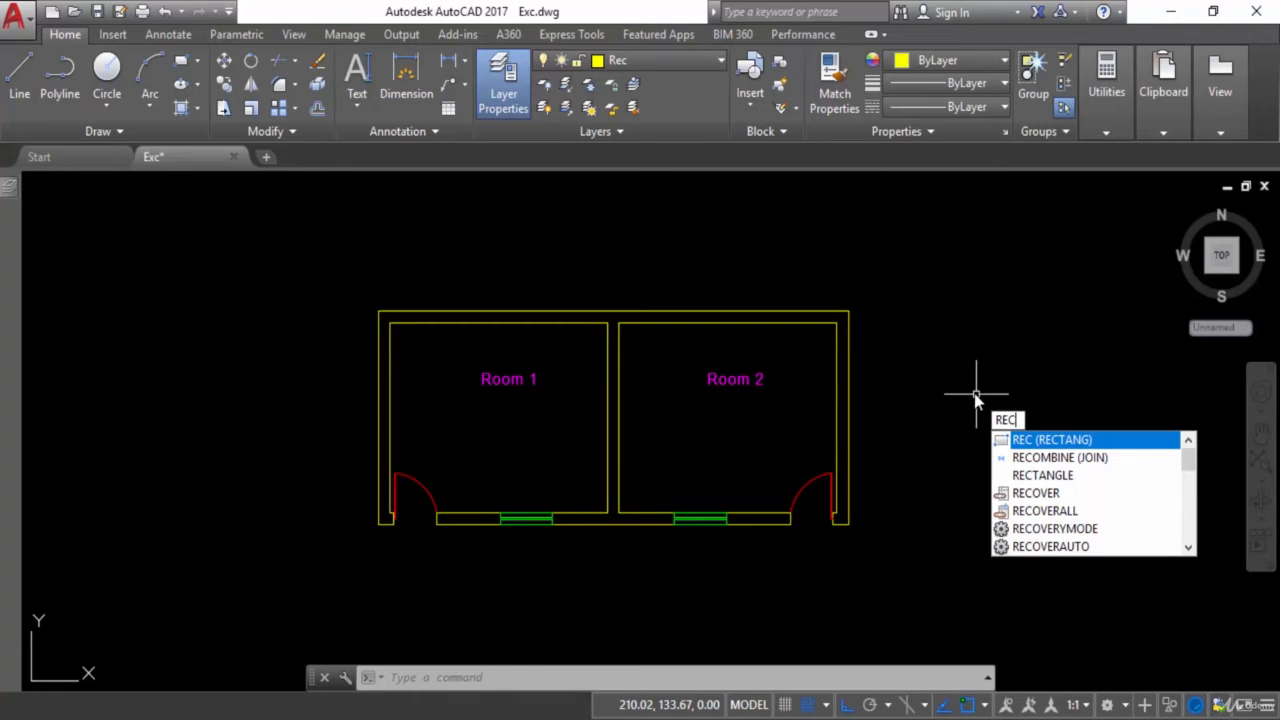
key(Return)
click(929, 303)
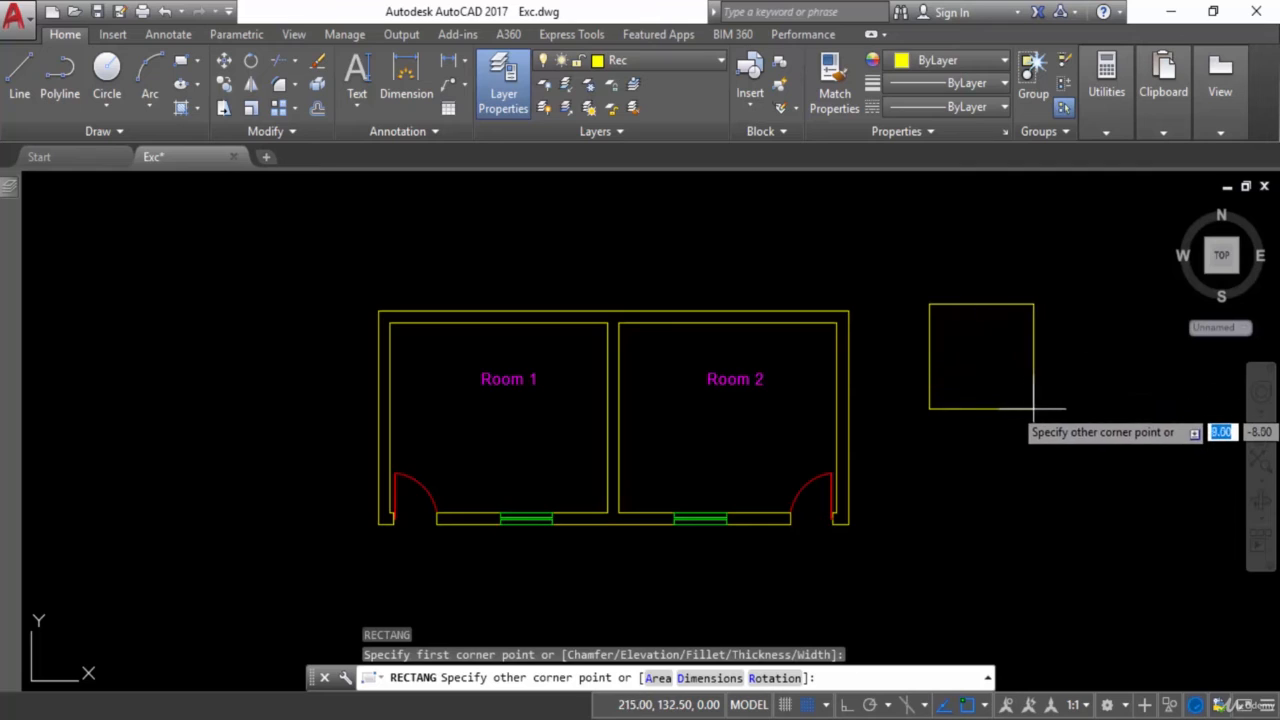
click(1091, 421)
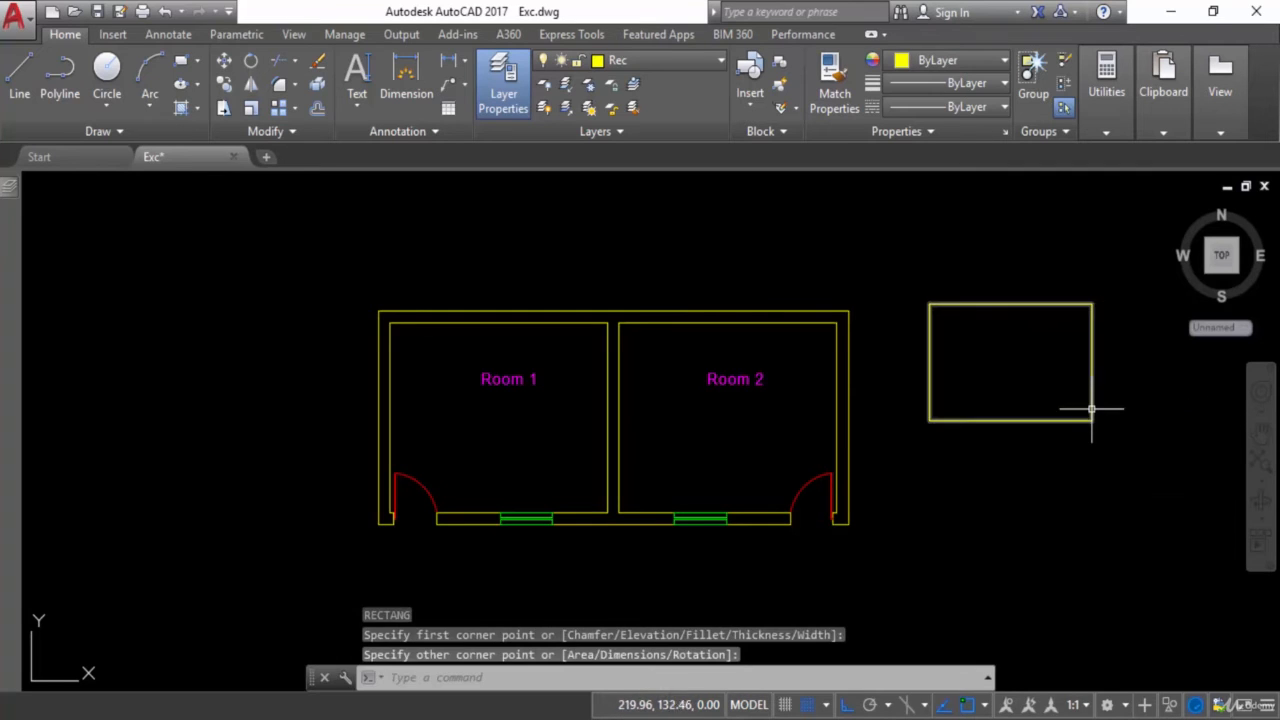
Open the new rectangle's properties and check which layer and colour it uses
click(1091, 338)
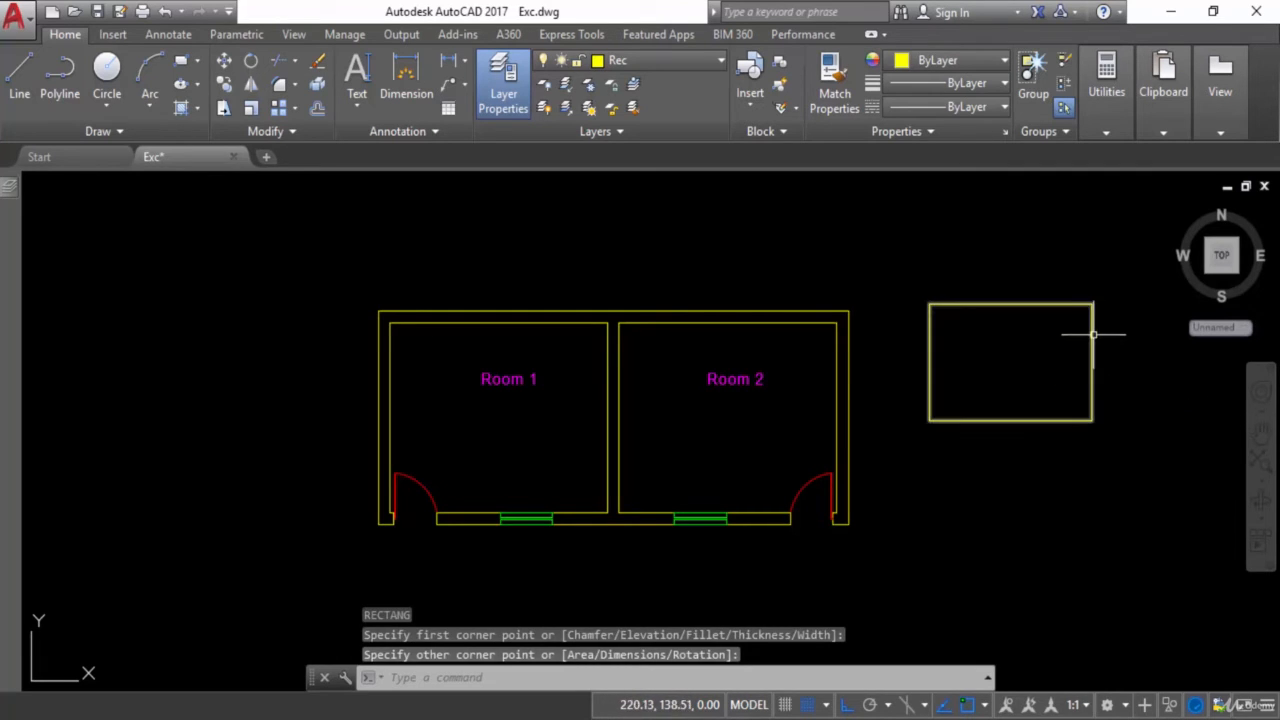
right_click(1093, 335)
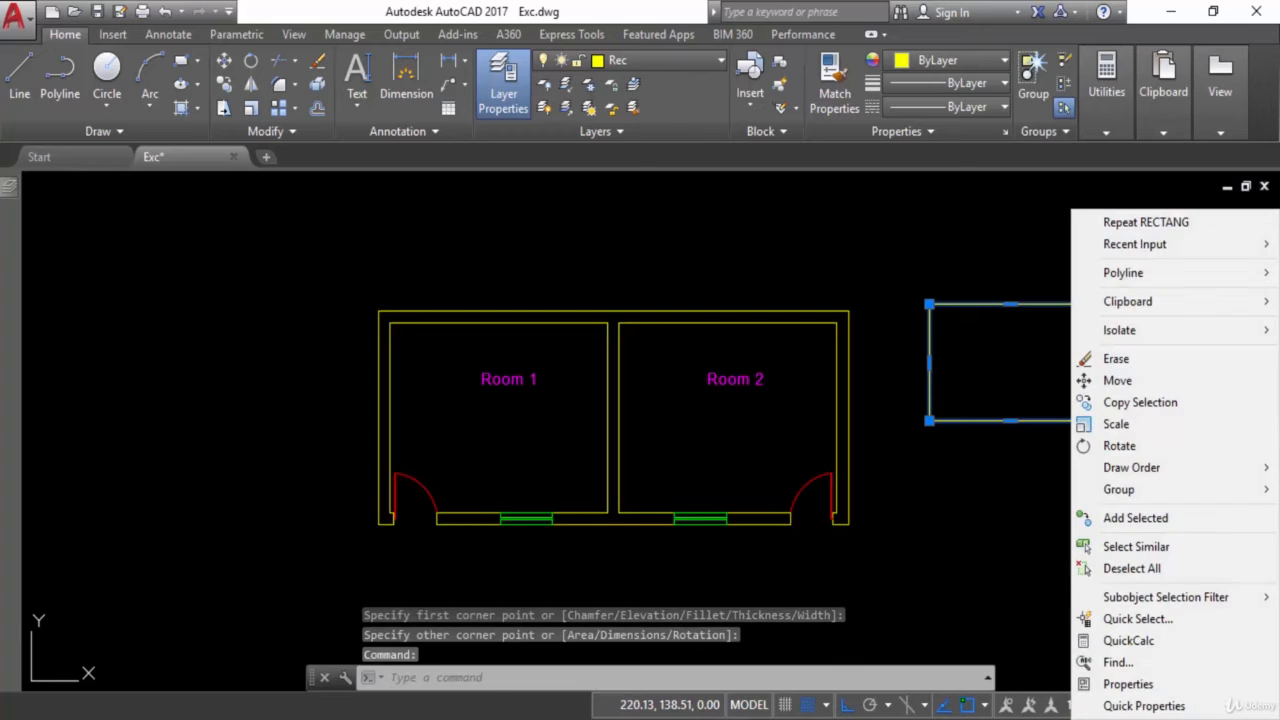
click(1127, 686)
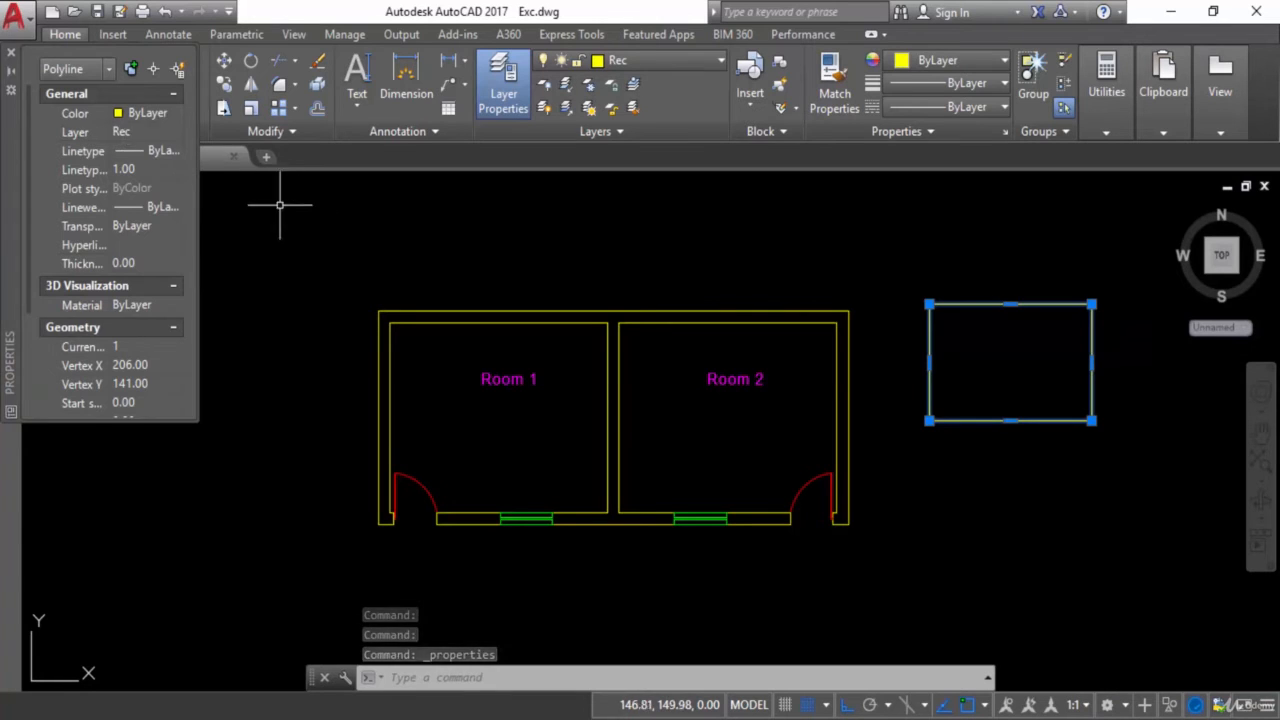
key(Escape)
Reselect the rectangle, check its assignment in the list of drawing layers, and clear the selection
click(1020, 302)
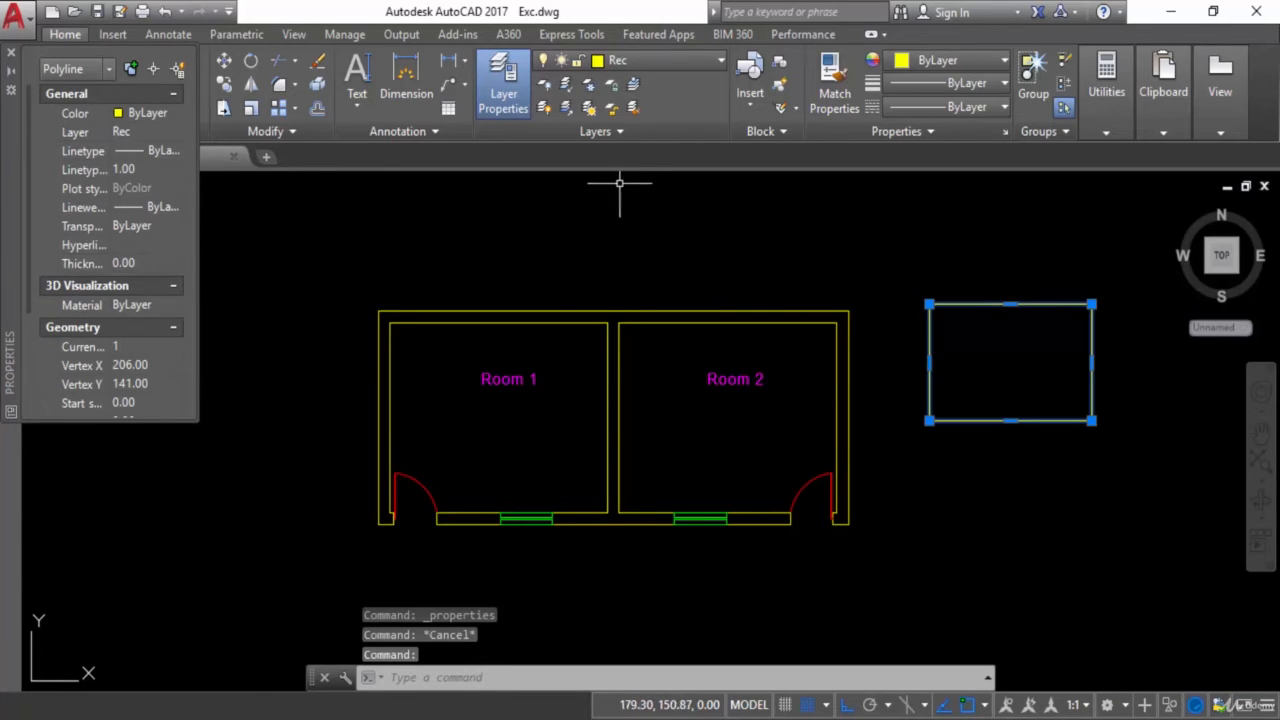
click(637, 62)
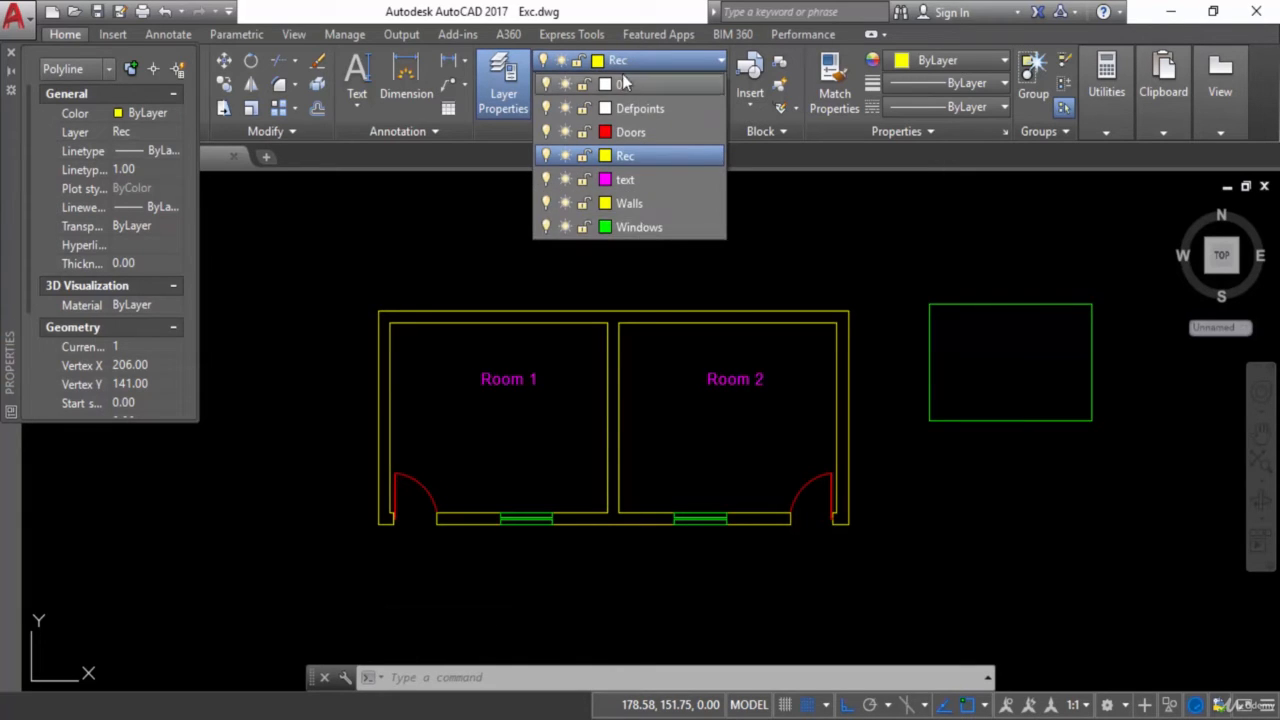
click(626, 67)
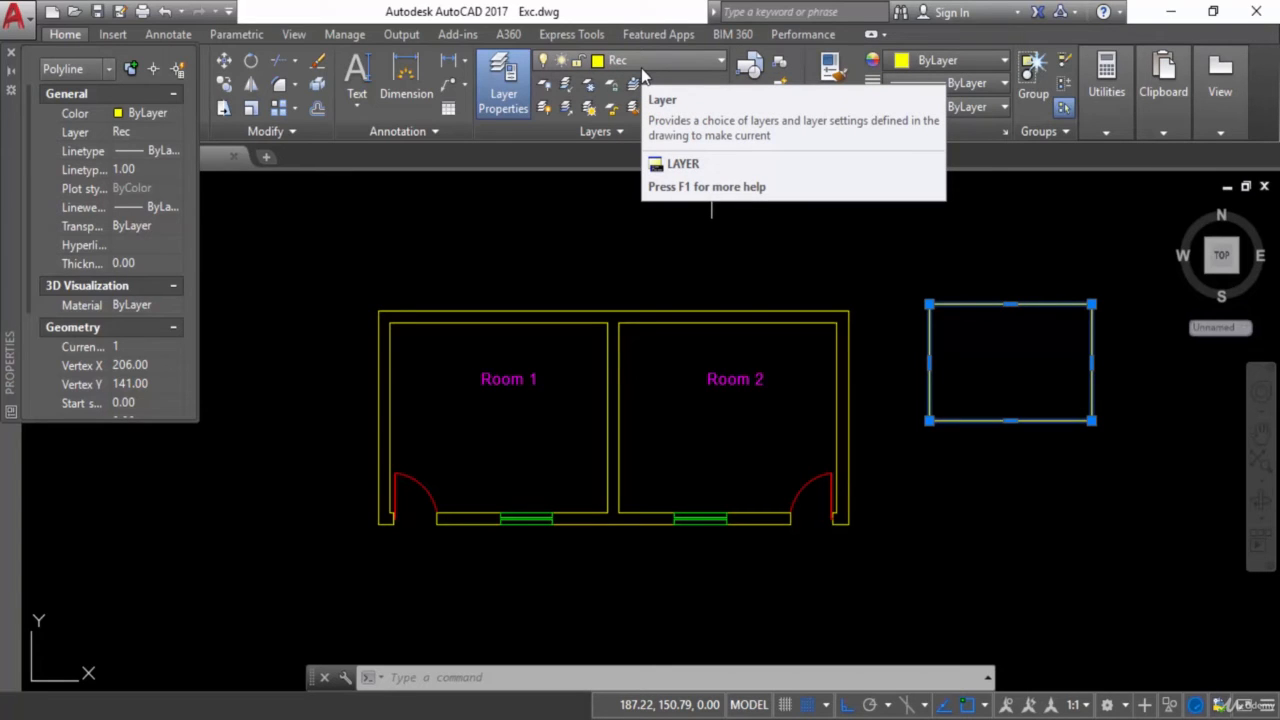
key(Escape)
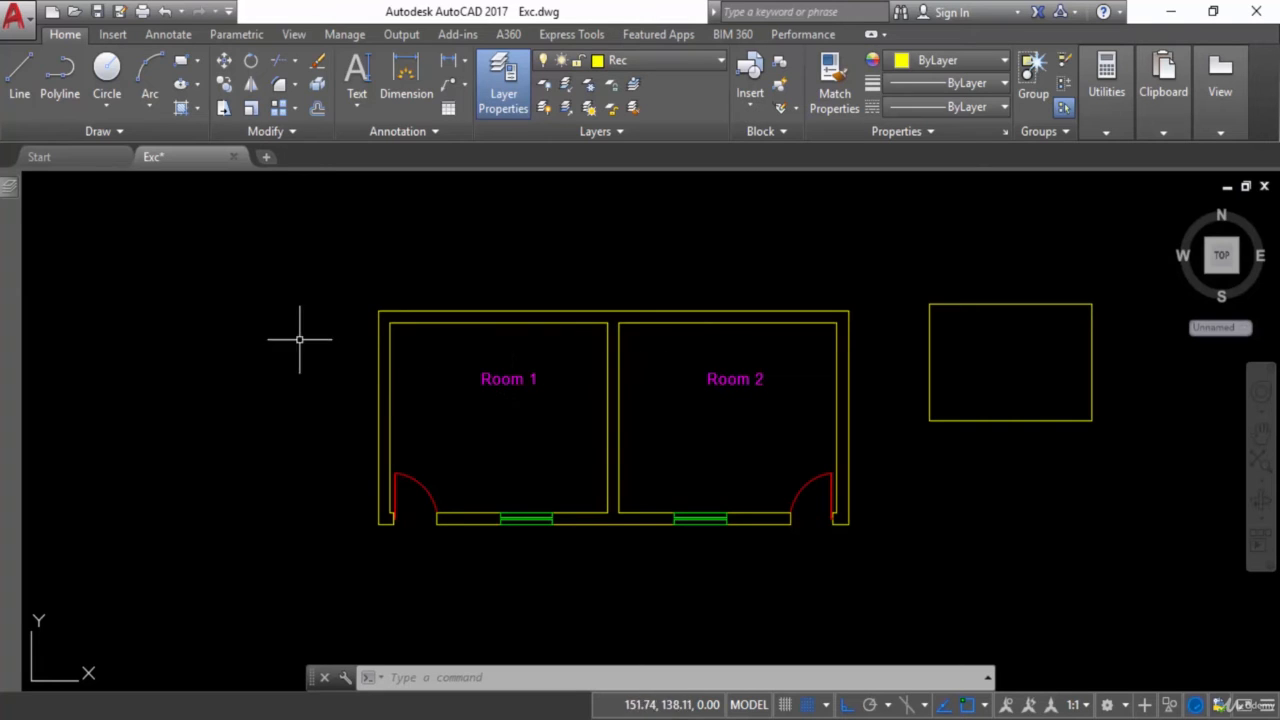
Turn off the text layer and the Doors layer to hide the room labels and doors
mouse_move(8, 193)
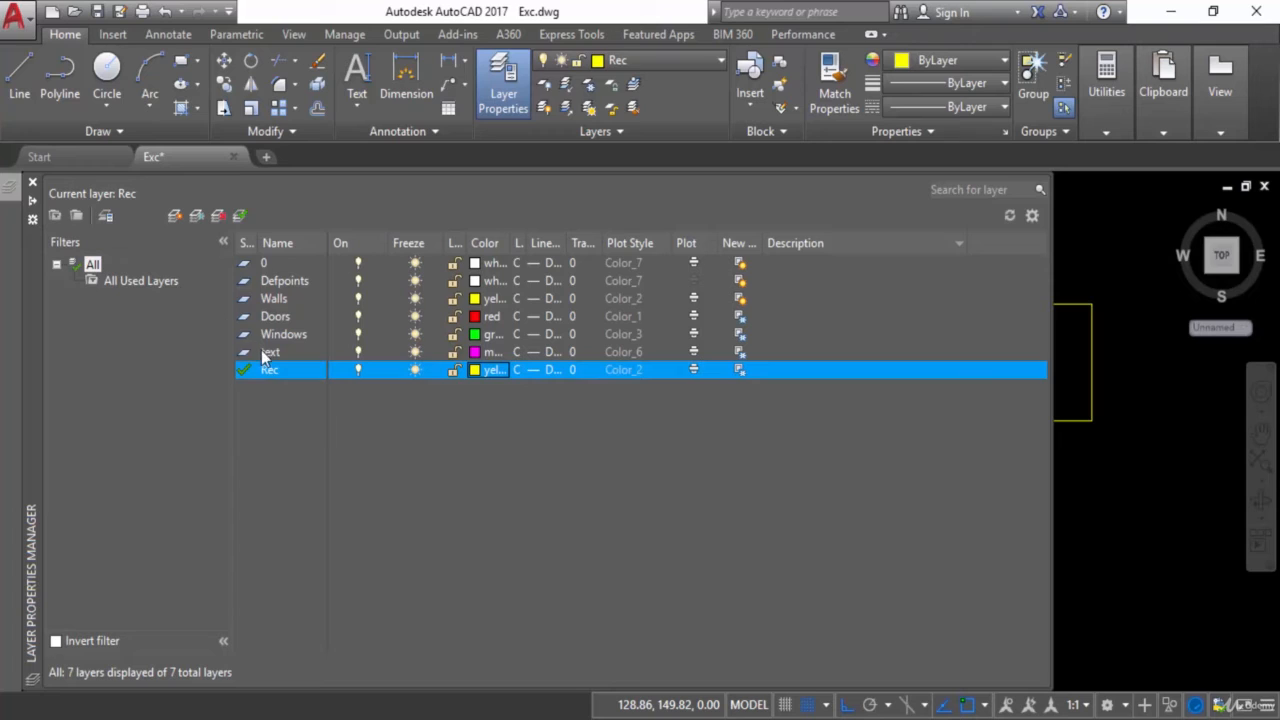
click(272, 354)
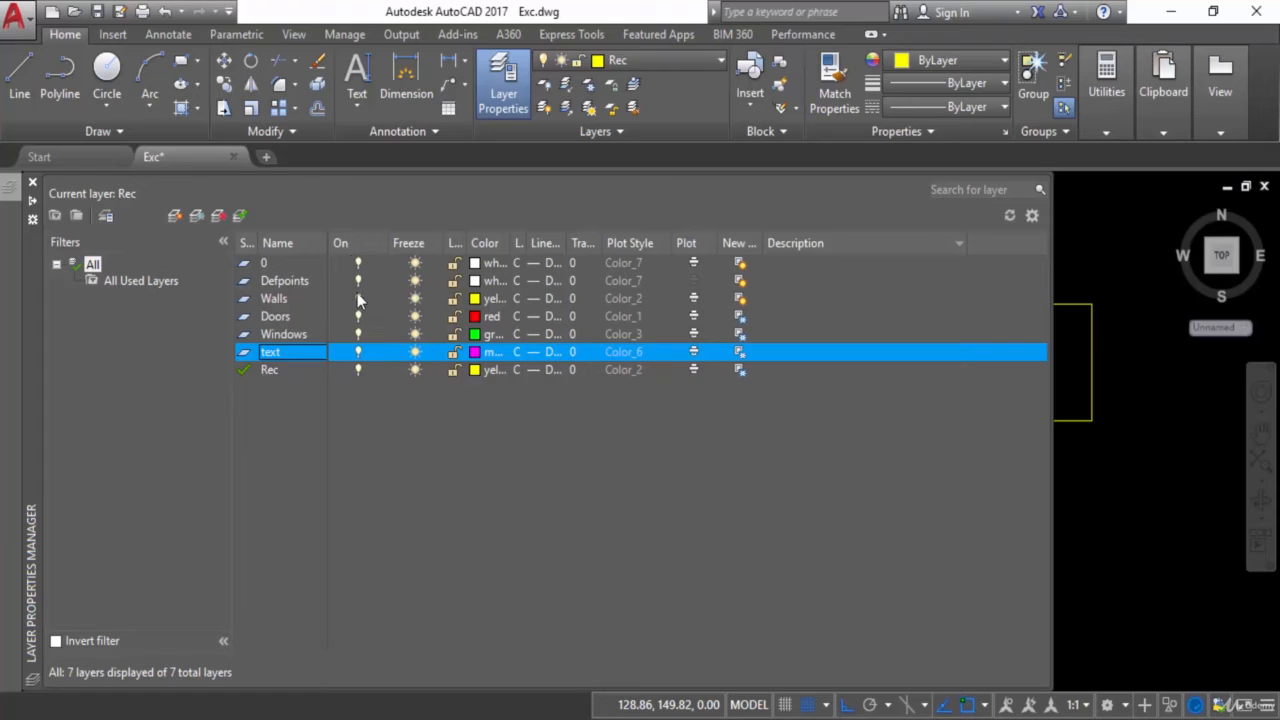
click(358, 352)
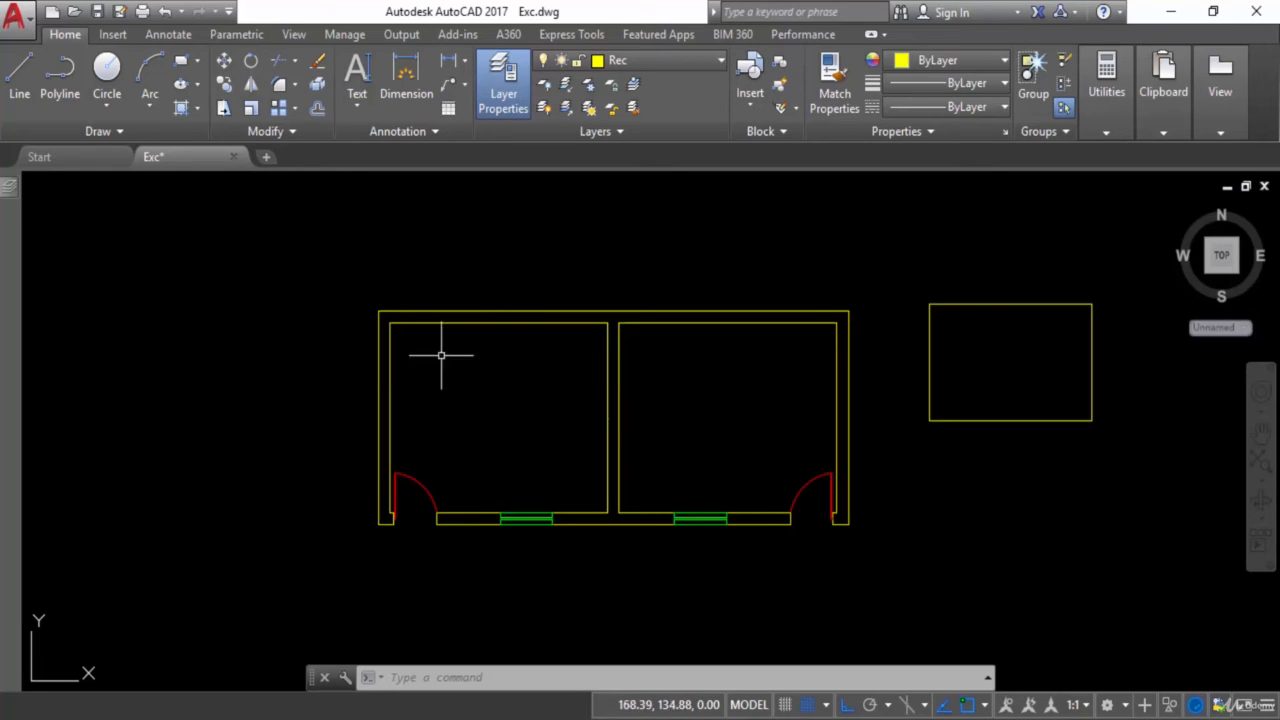
mouse_move(8, 192)
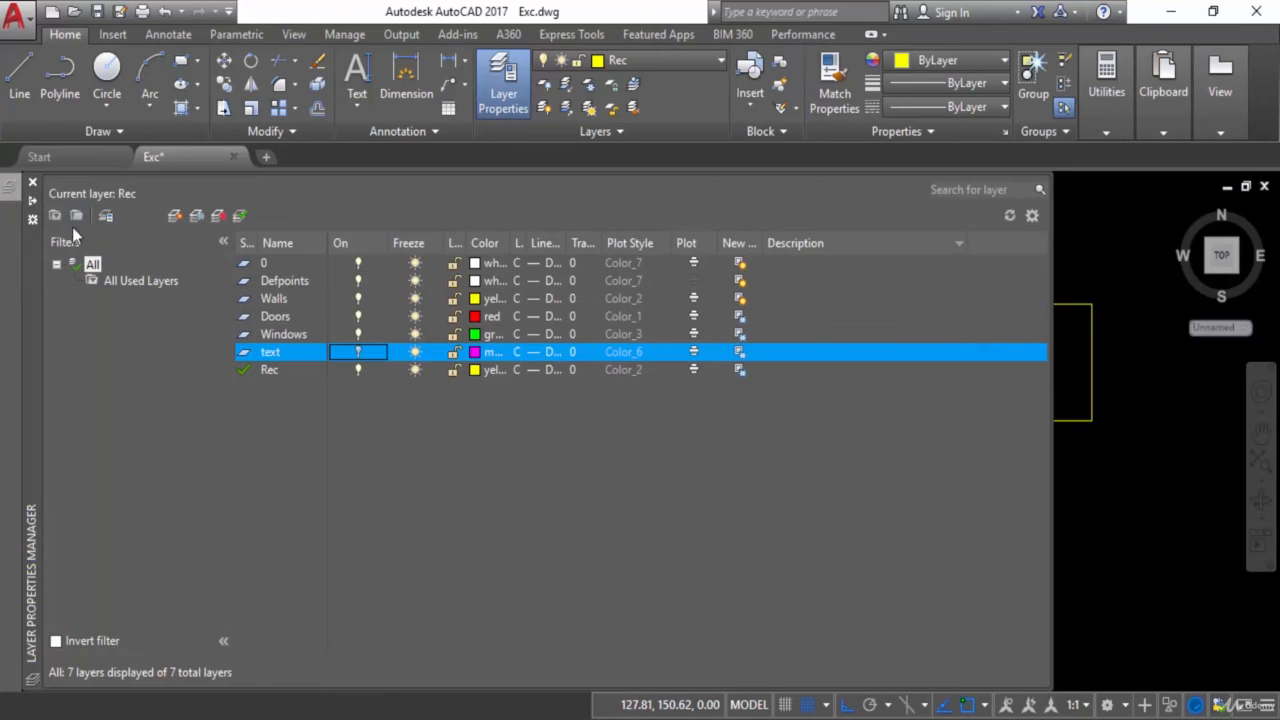
click(276, 320)
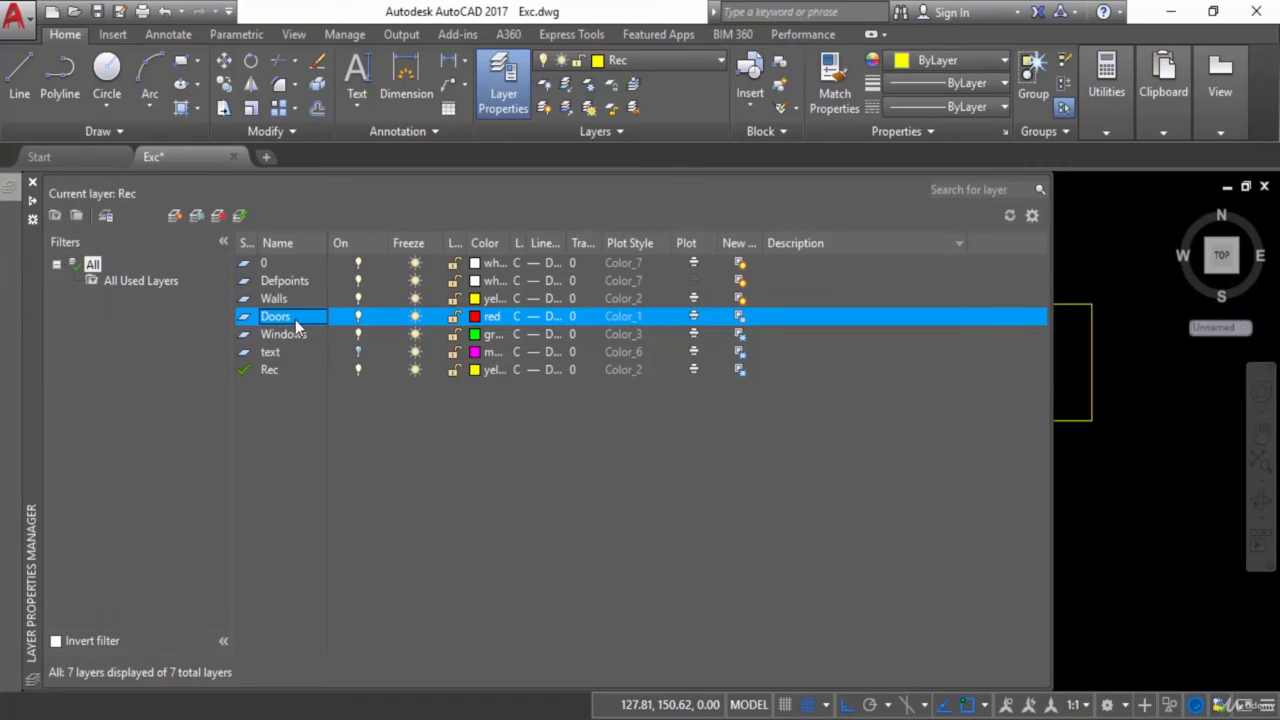
click(360, 318)
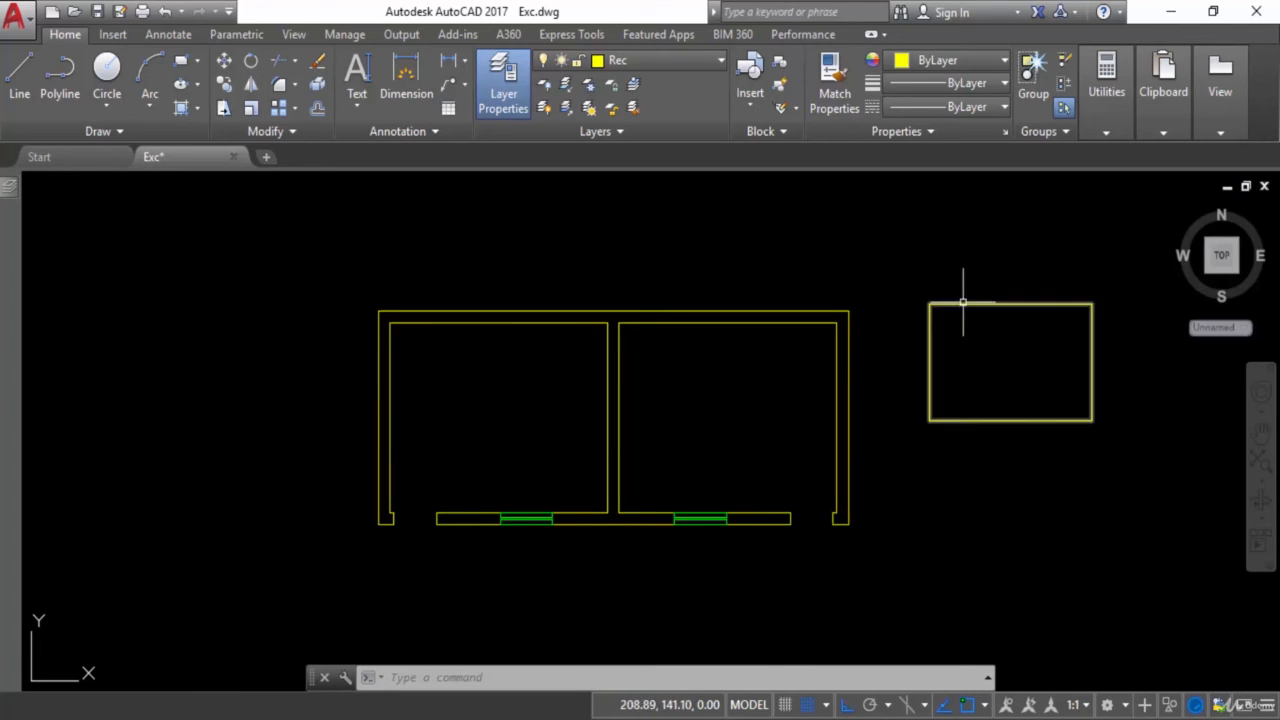
Turn off the current Rec layer and accept hiding it, so the rectangle beside the floor plan is hidden
mouse_move(4, 192)
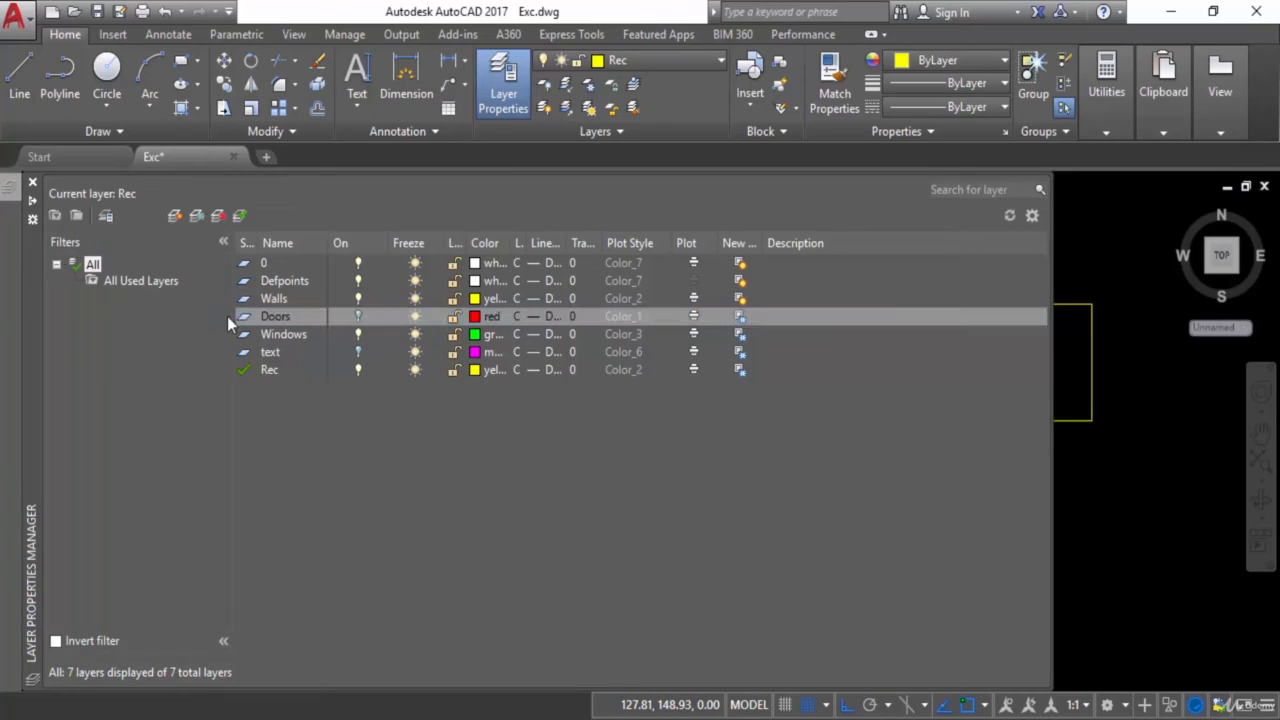
click(358, 370)
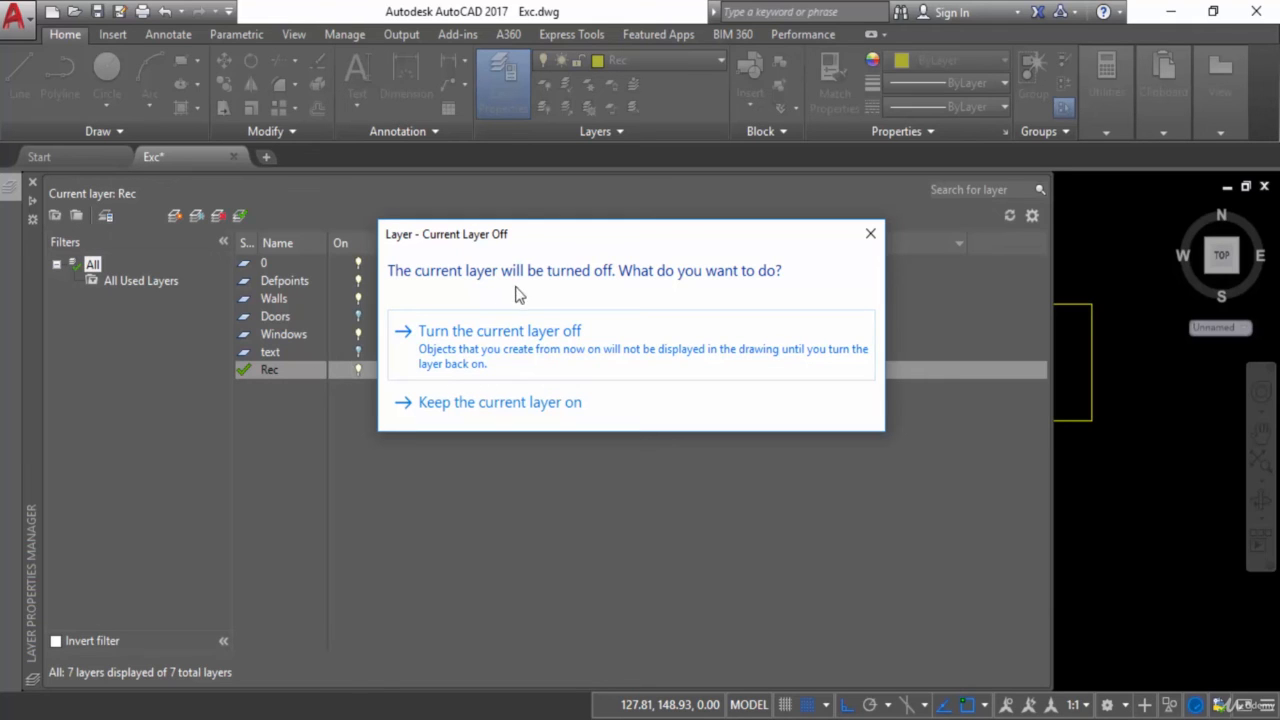
click(479, 360)
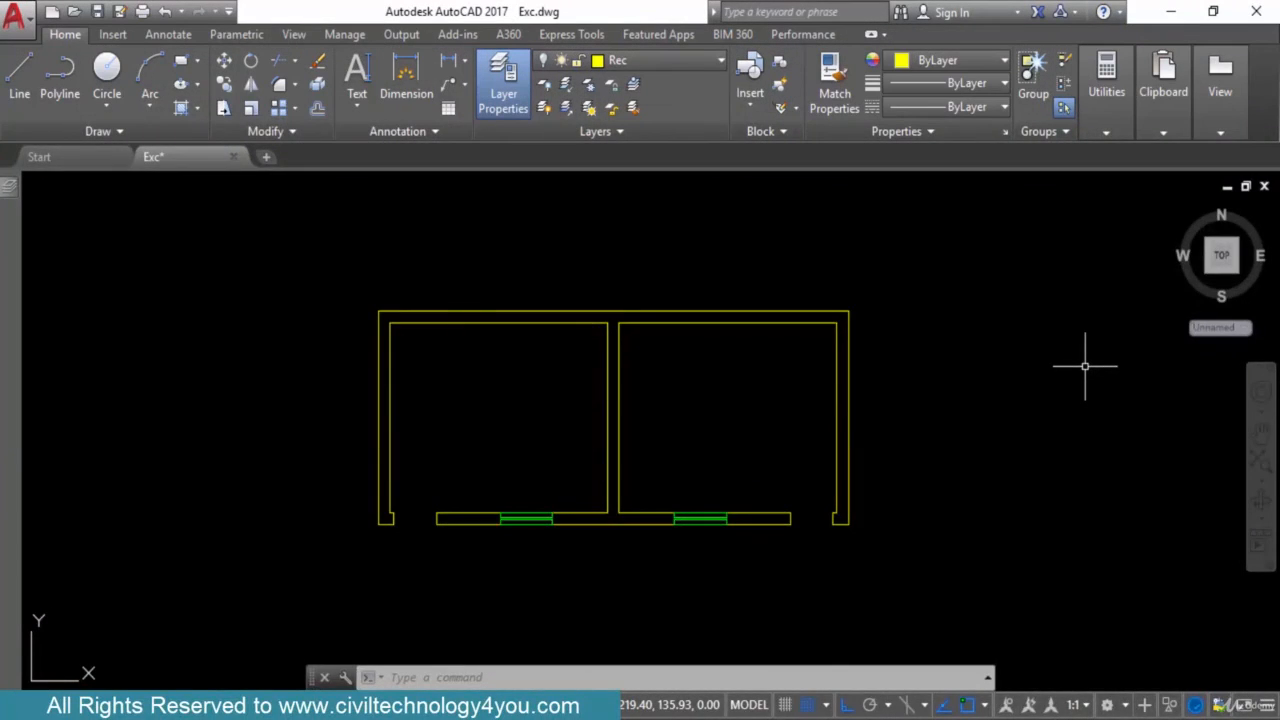
text(rec)
key(Return)
click(927, 351)
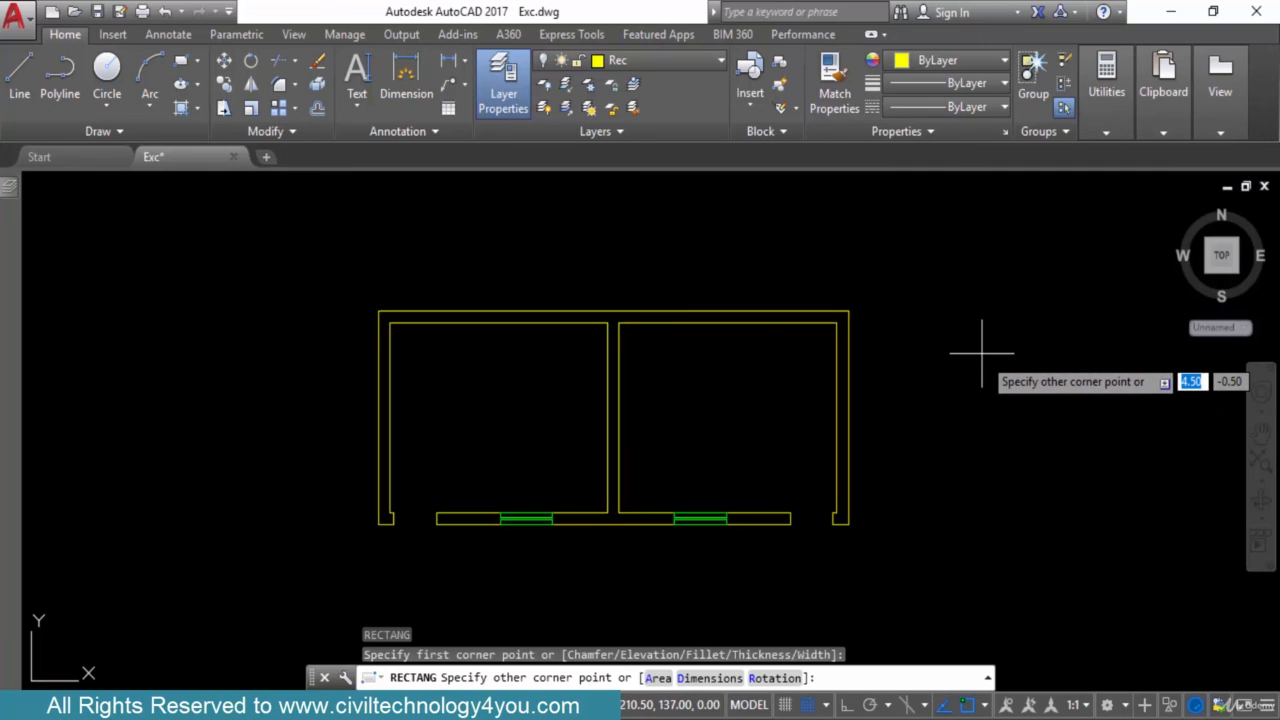
key(Escape)
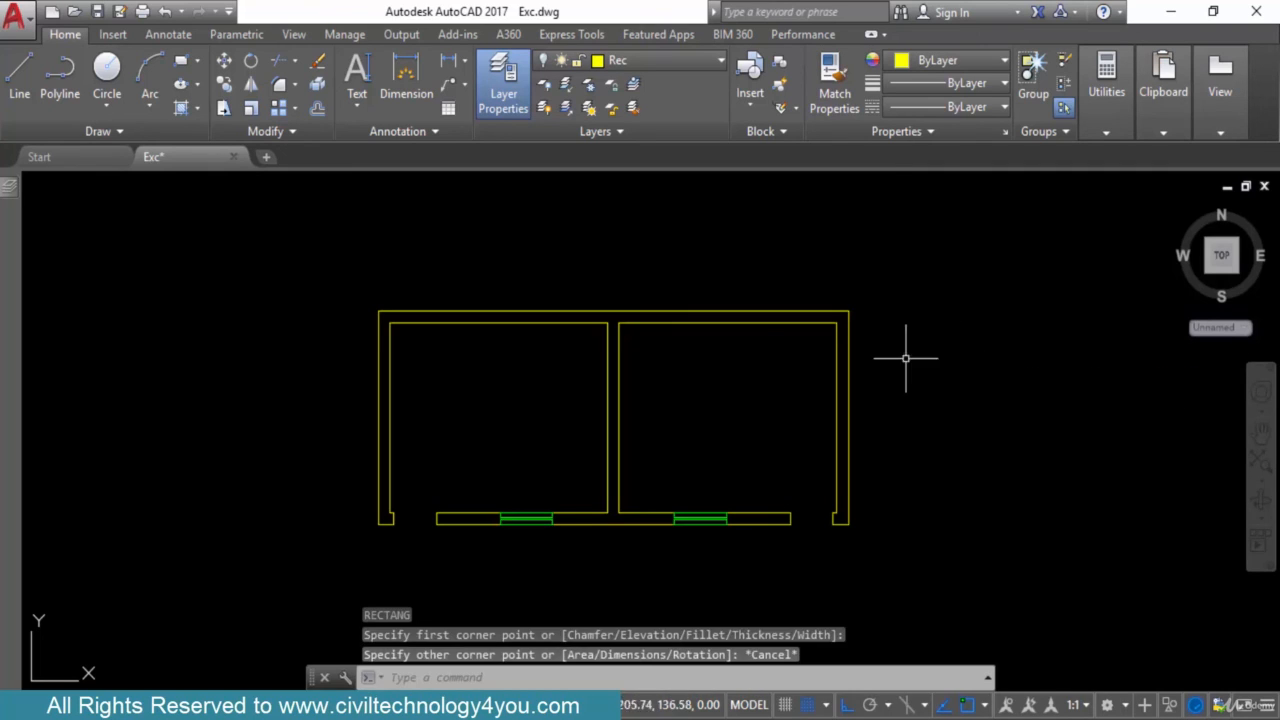
Make Walls the current layer in place of the turned-off Rec layer
mouse_move(8, 192)
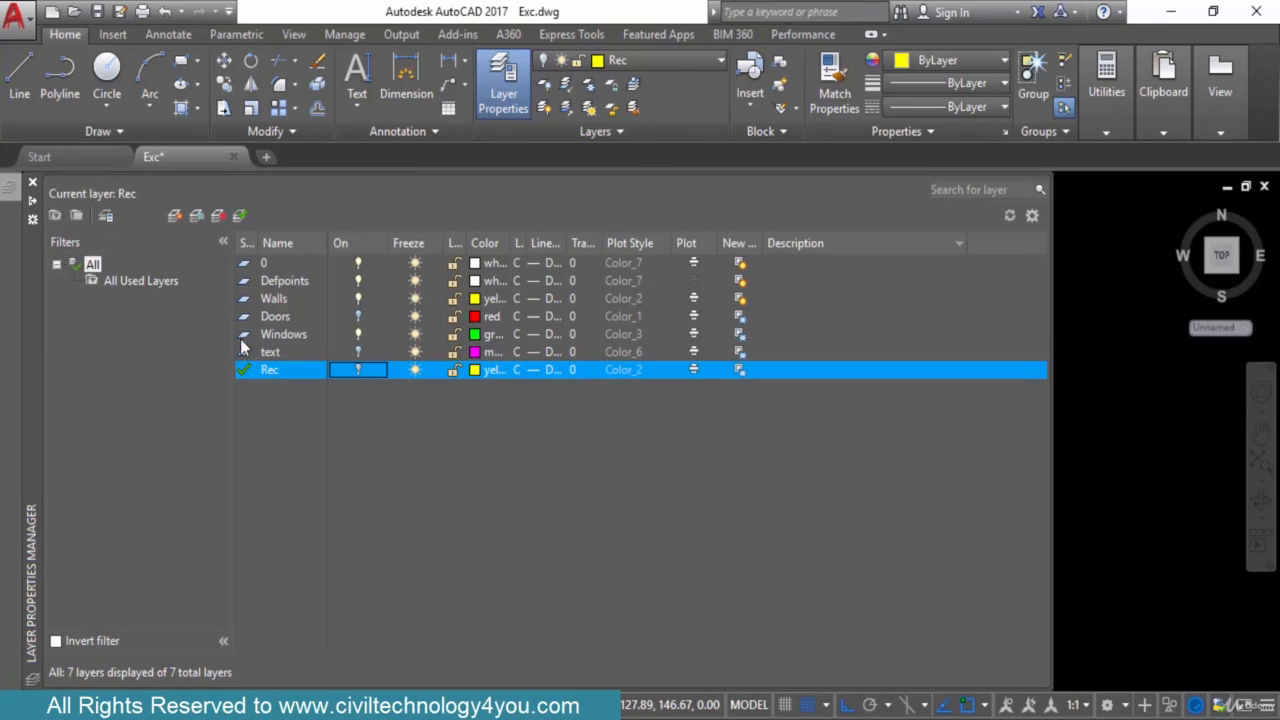
click(245, 300)
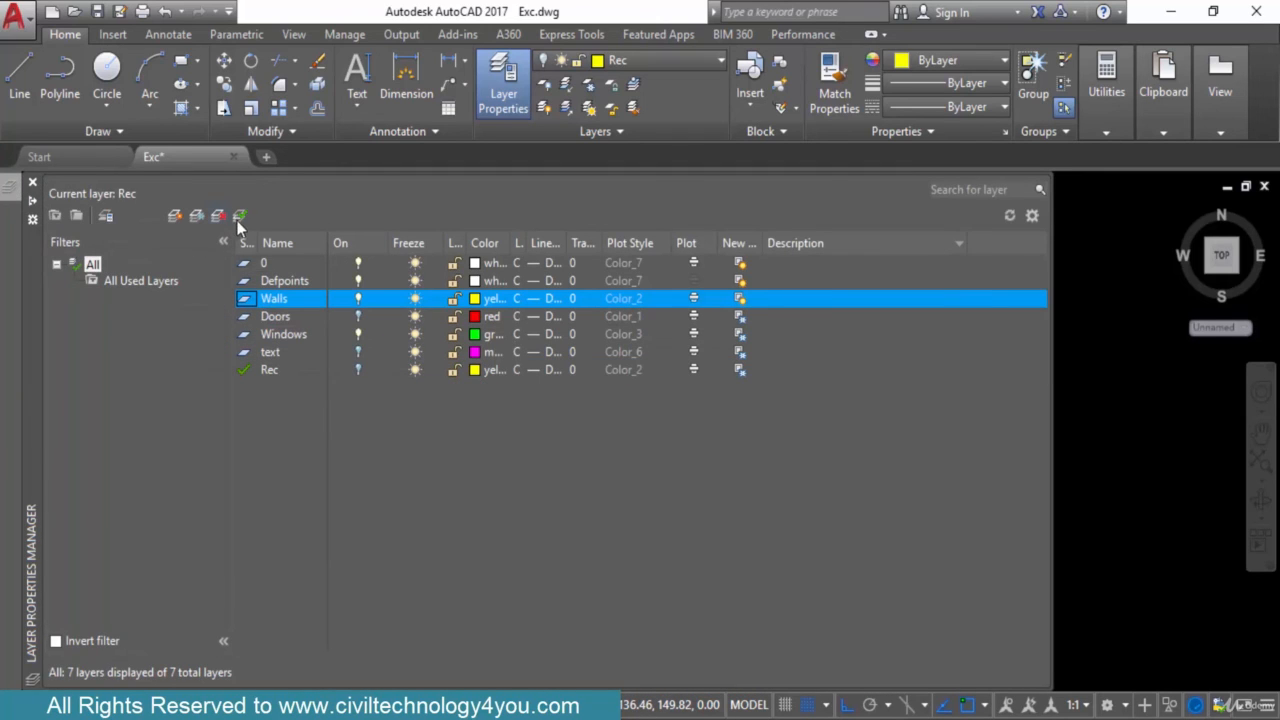
click(240, 216)
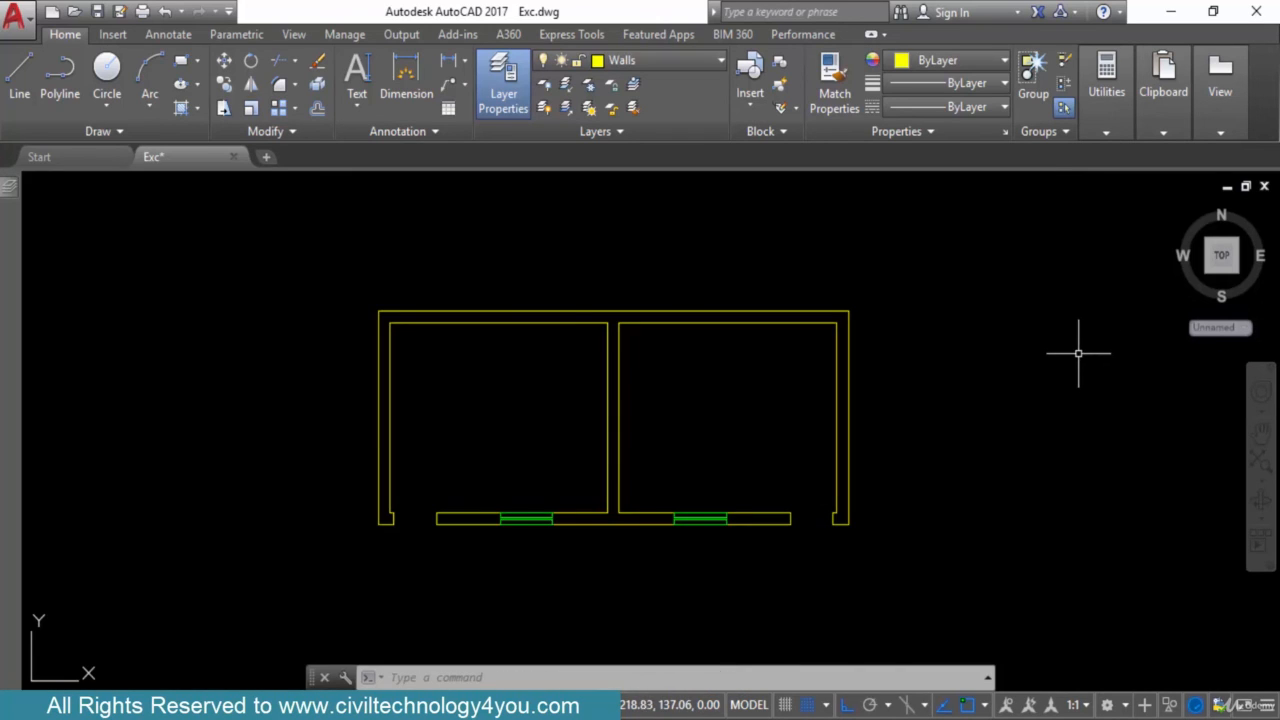
Draw a rectangle on the Walls layer to the right of the floor plan, starting its upper-left corner at about 206.5, 141
text(rec)
key(Return)
click(935, 304)
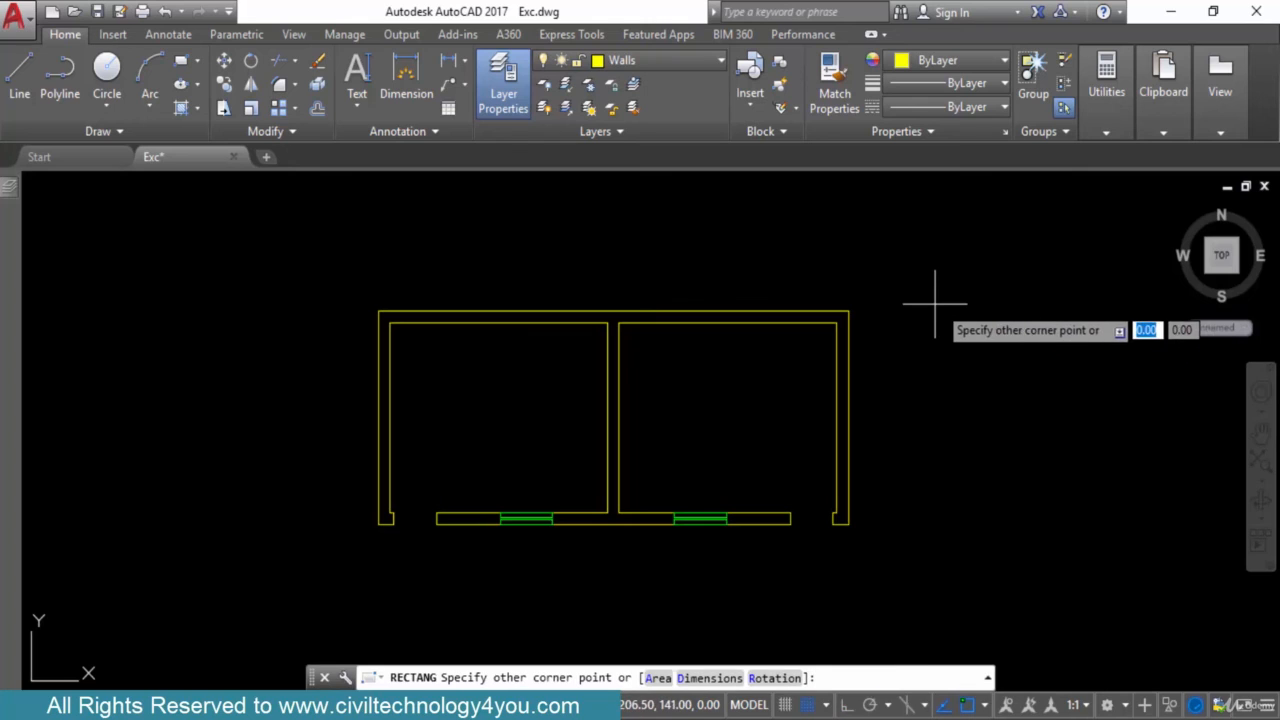
click(1109, 462)
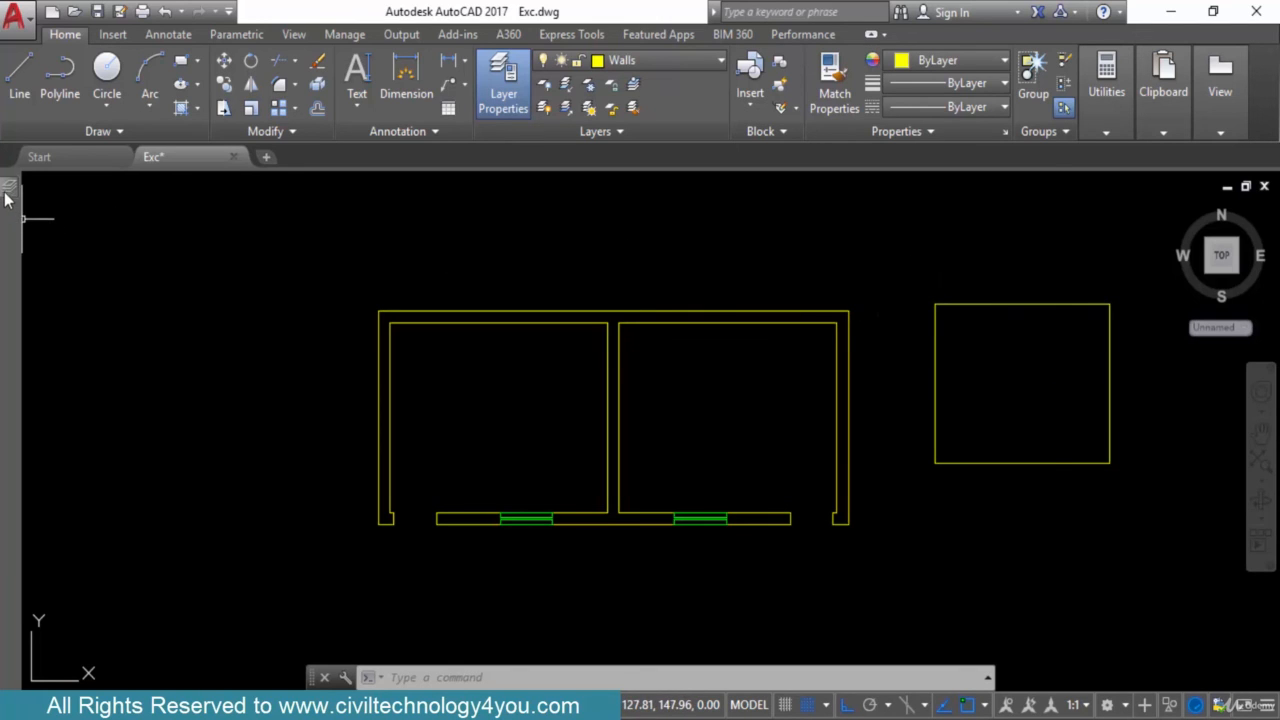
Widen the Lock, Color, Linetype and Lineweight columns of the layer list so their headings and values can be read in full
mouse_move(8, 198)
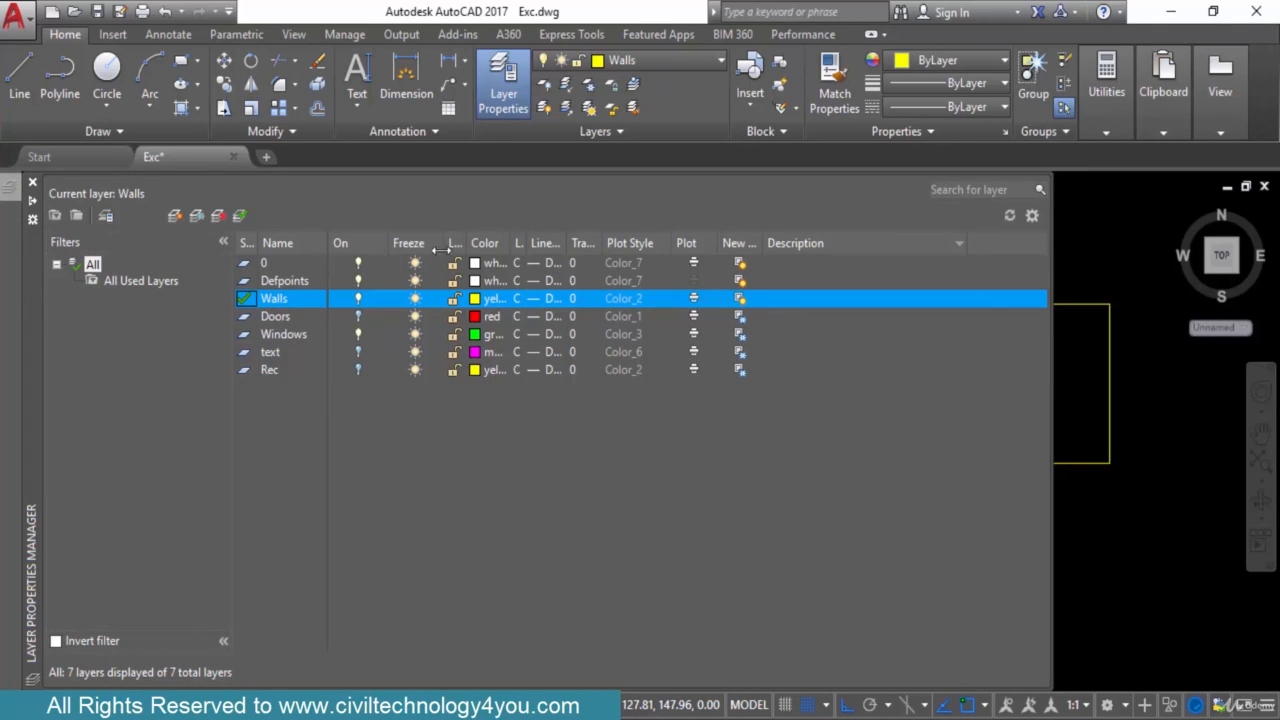
drag(467, 246, 674, 250)
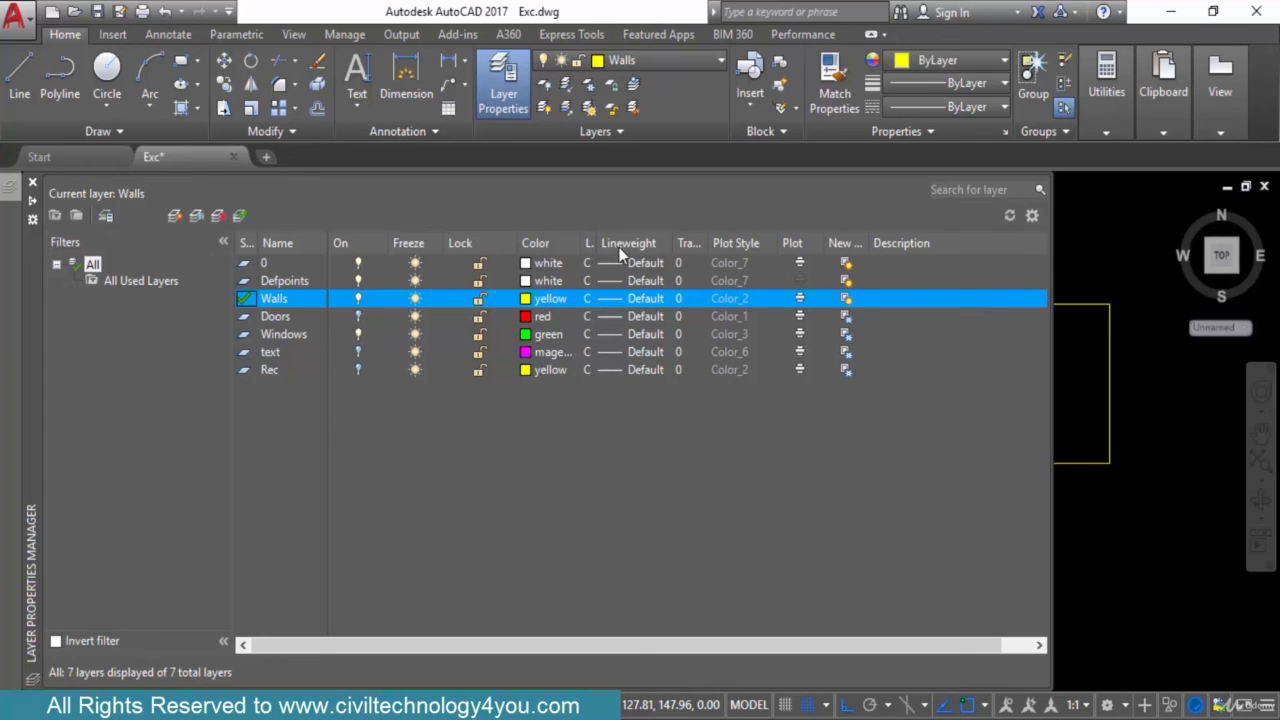
drag(597, 243, 647, 250)
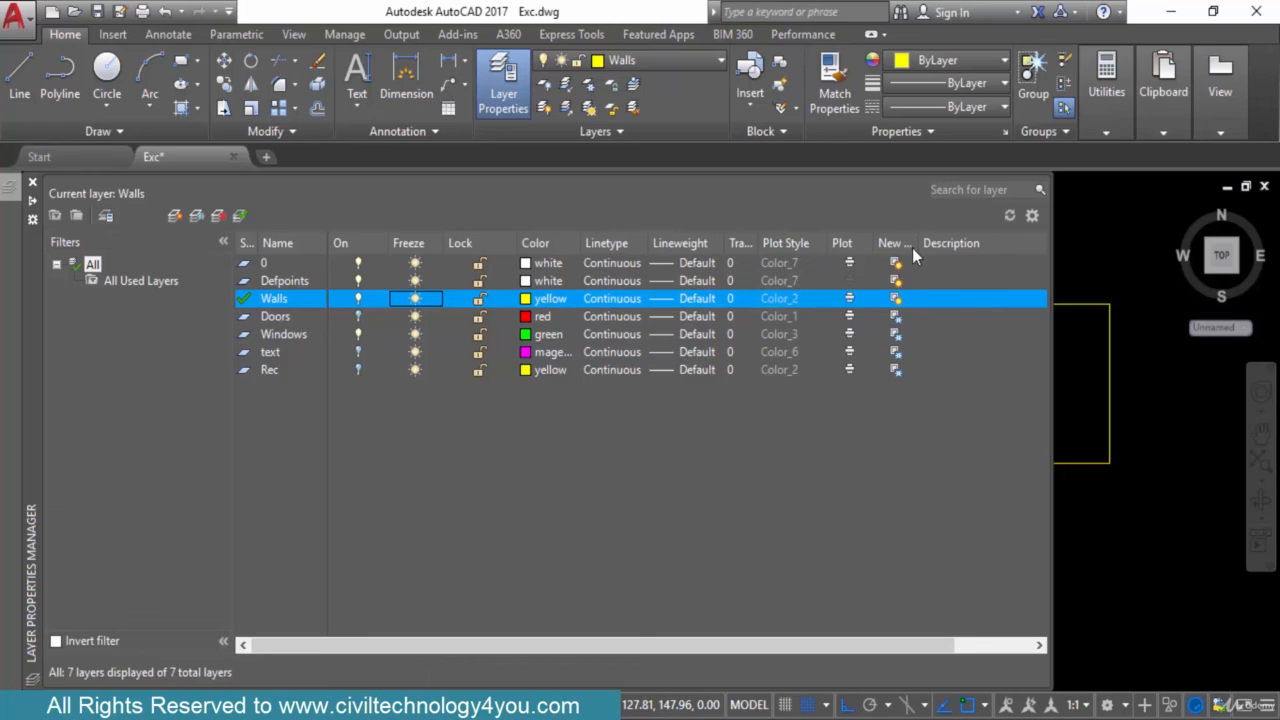